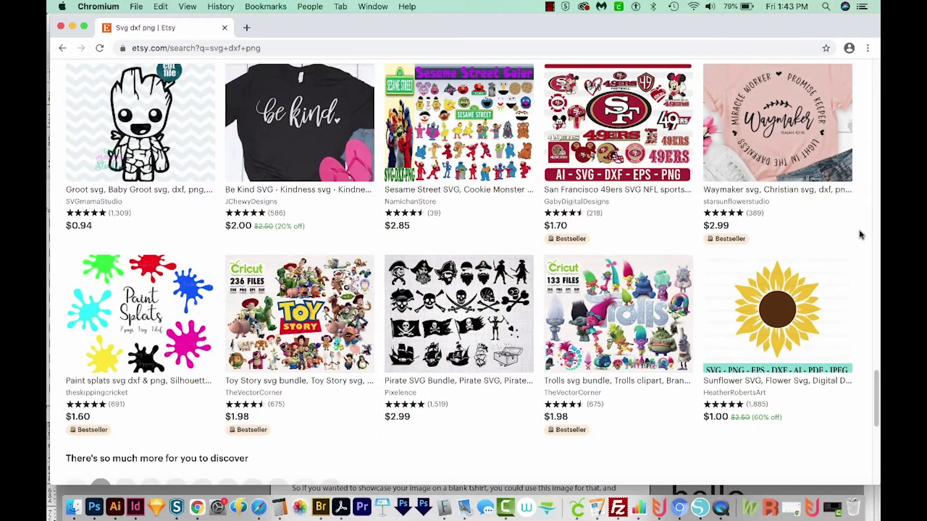
- Scroll up and down through the Etsy 'svg dxf png' search results
scroll(808, 242, up, 3)
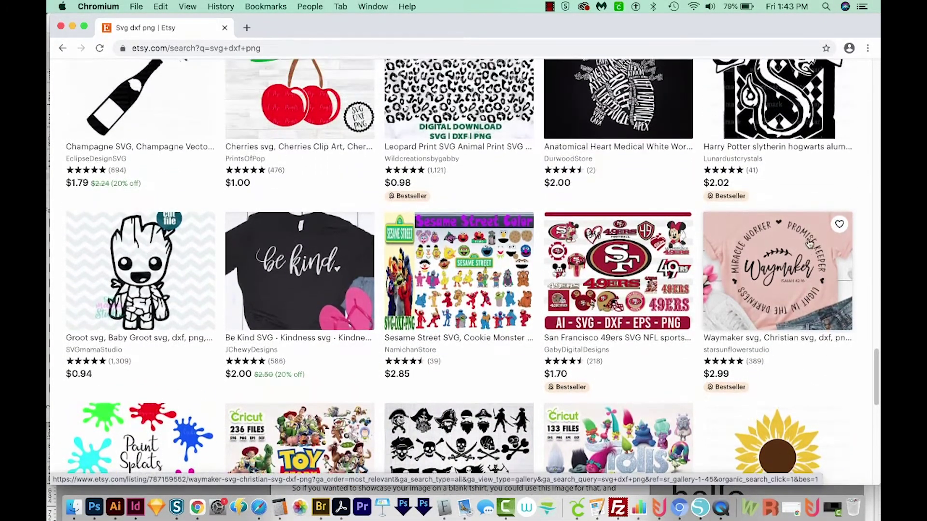
scroll(810, 244, up, 2)
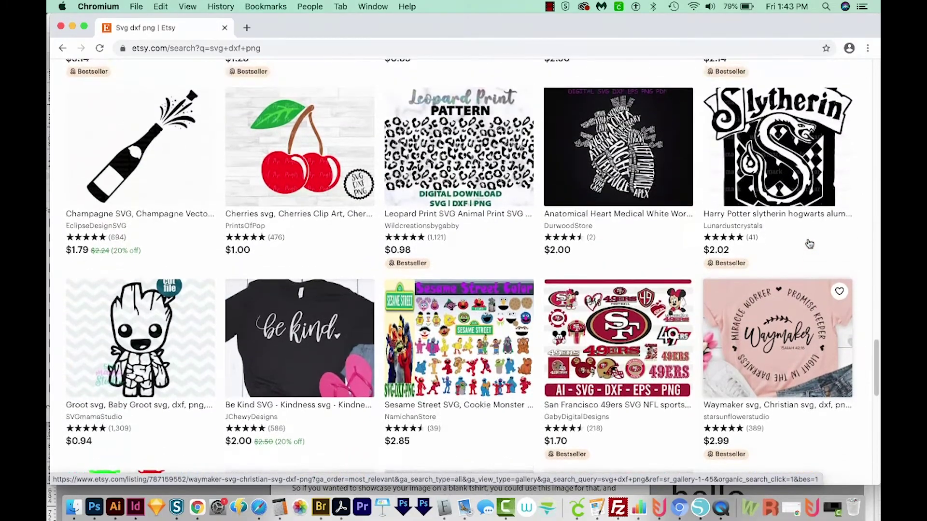
scroll(810, 244, up, 2)
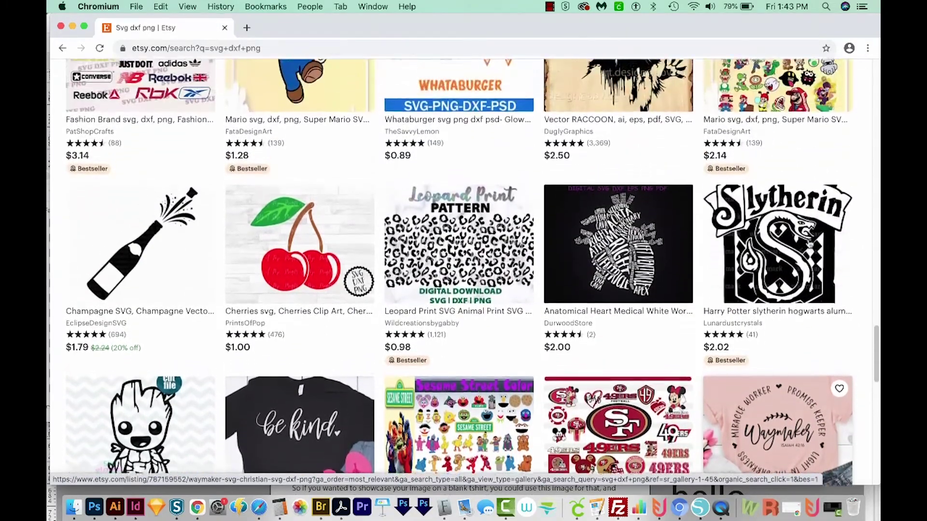
mouse_move(777, 174)
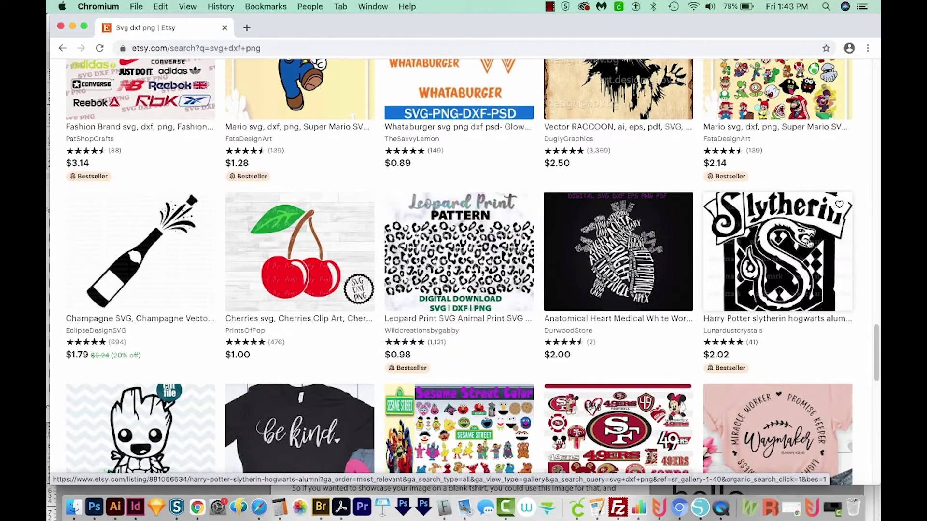
scroll(809, 244, up, 1)
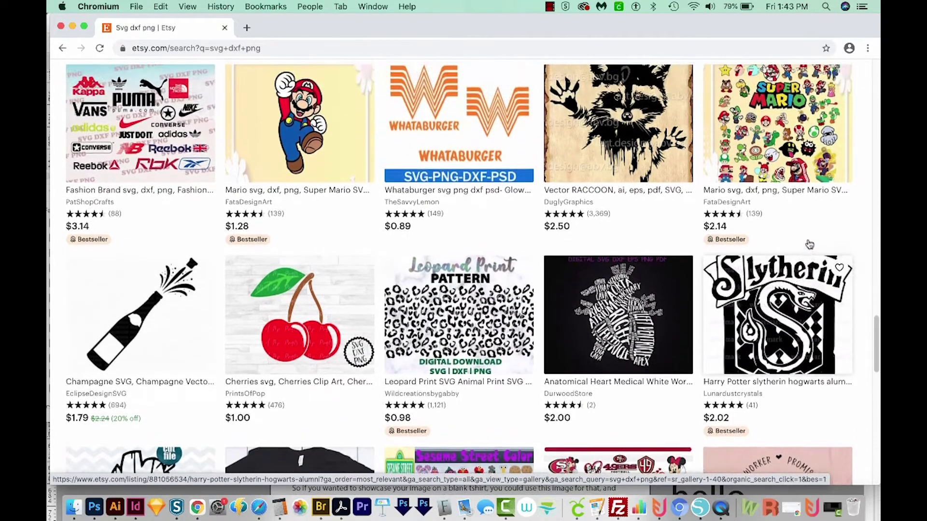
scroll(810, 244, up, 2)
scroll(809, 243, up, 1)
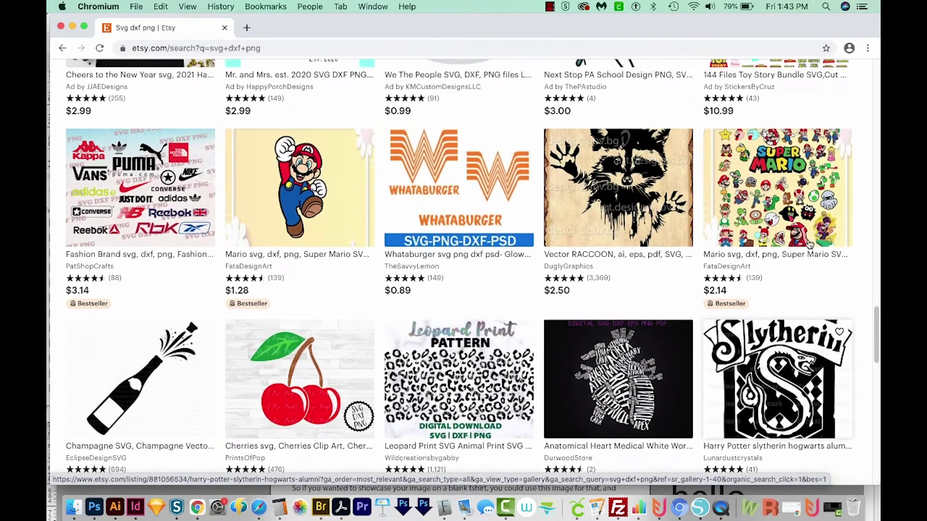
scroll(809, 244, down, 1)
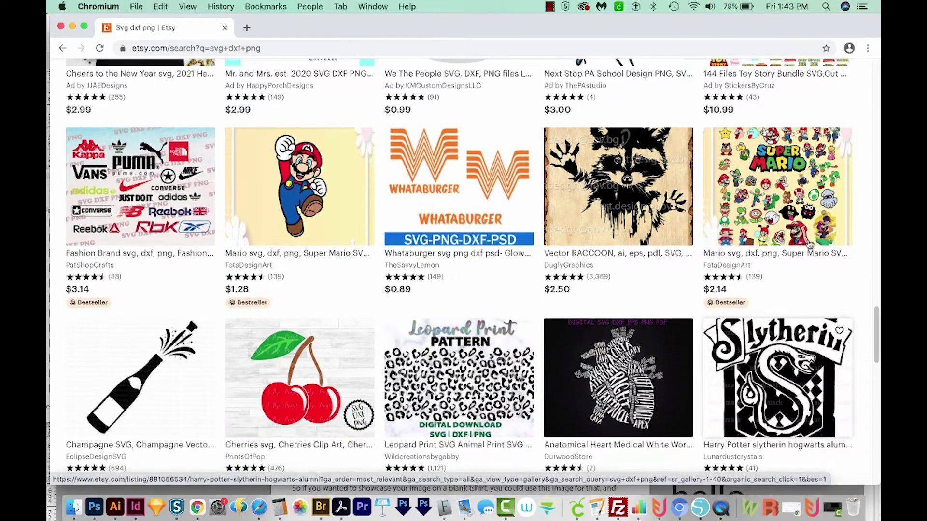
scroll(809, 244, up, 3)
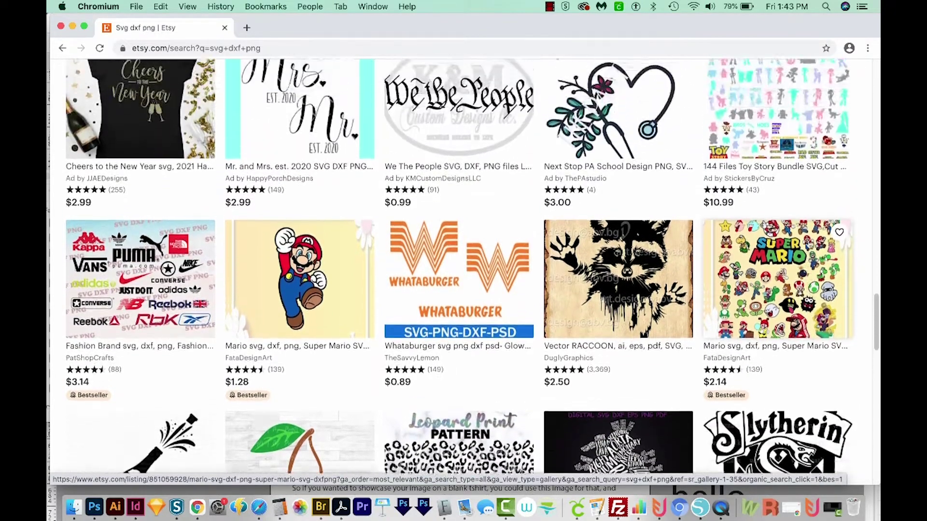
scroll(809, 244, down, 1)
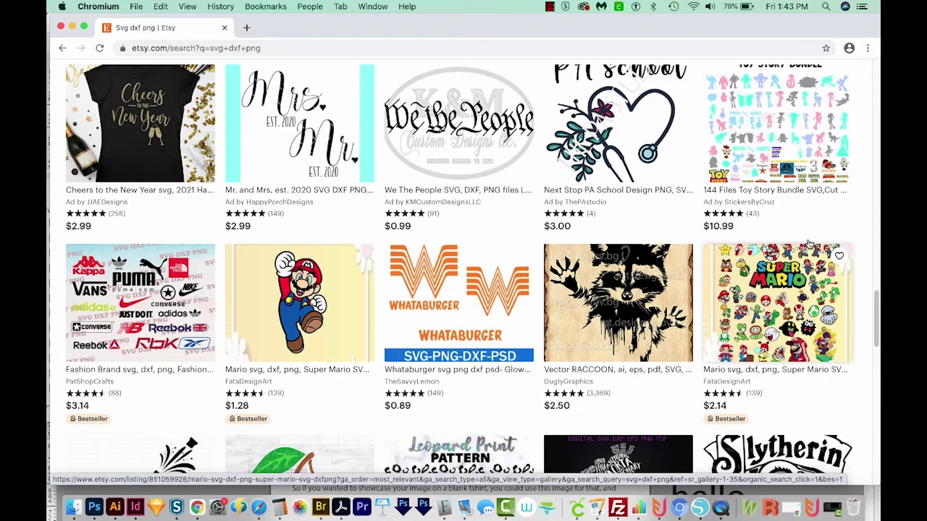
scroll(810, 243, down, 3)
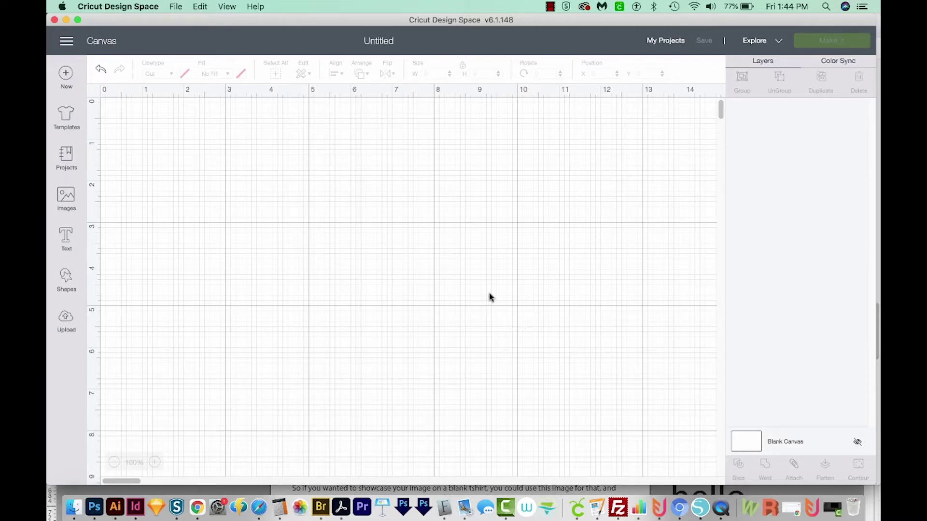
- Upload OrganDonationol_peacelovehope-01.svg as a vector image and insert it onto the canvas
click(66, 321)
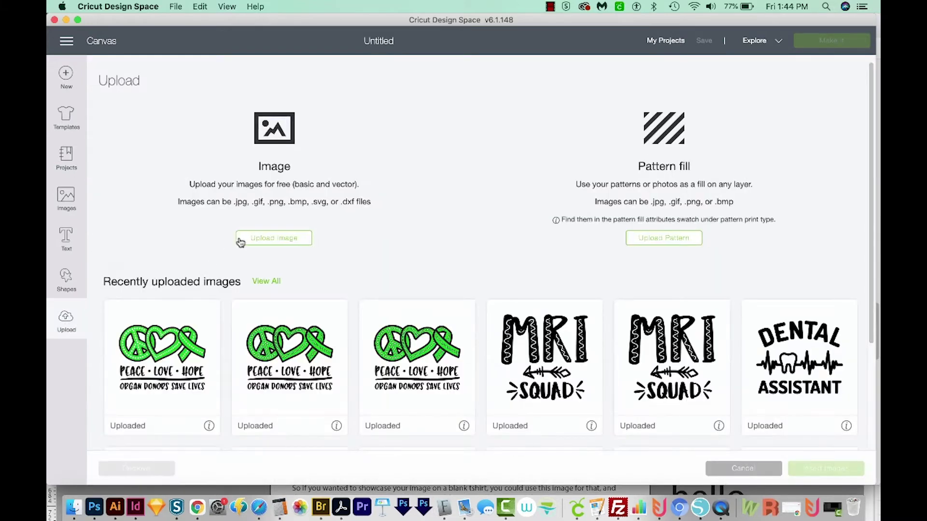
click(268, 241)
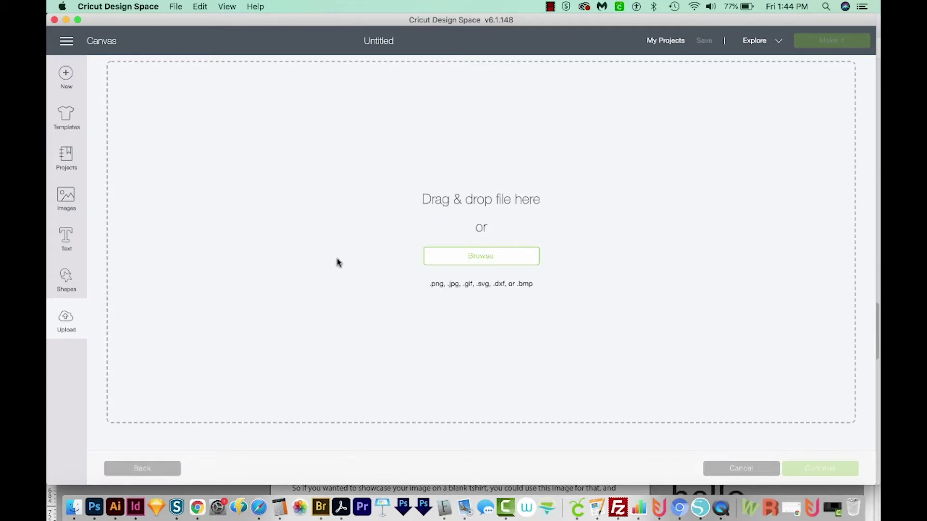
click(504, 263)
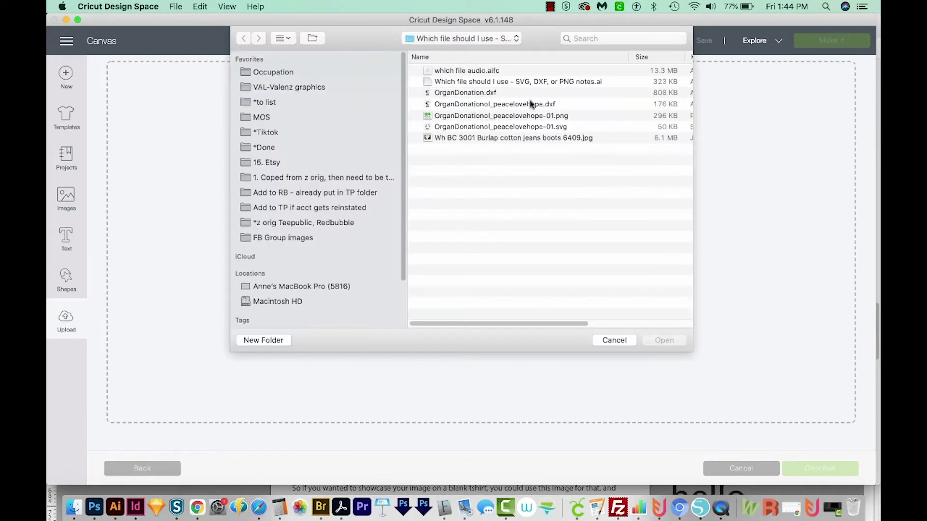
click(503, 127)
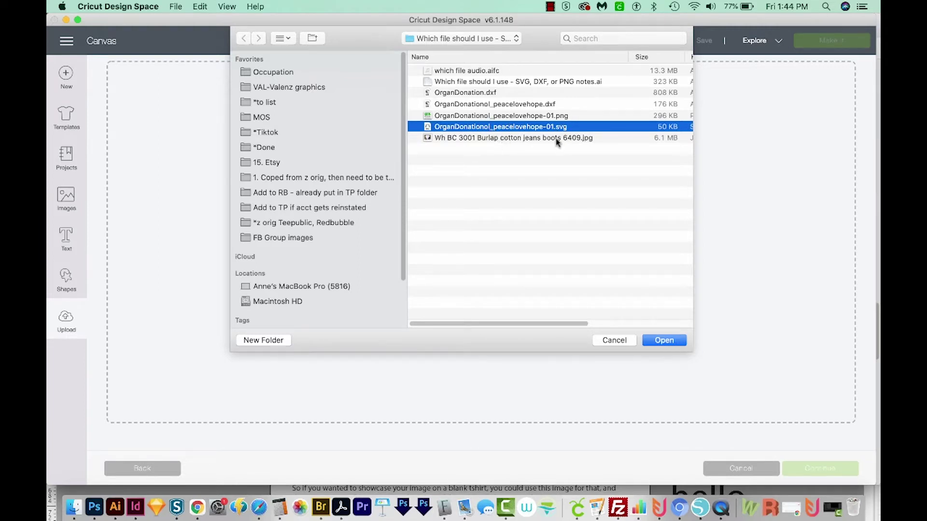
click(664, 340)
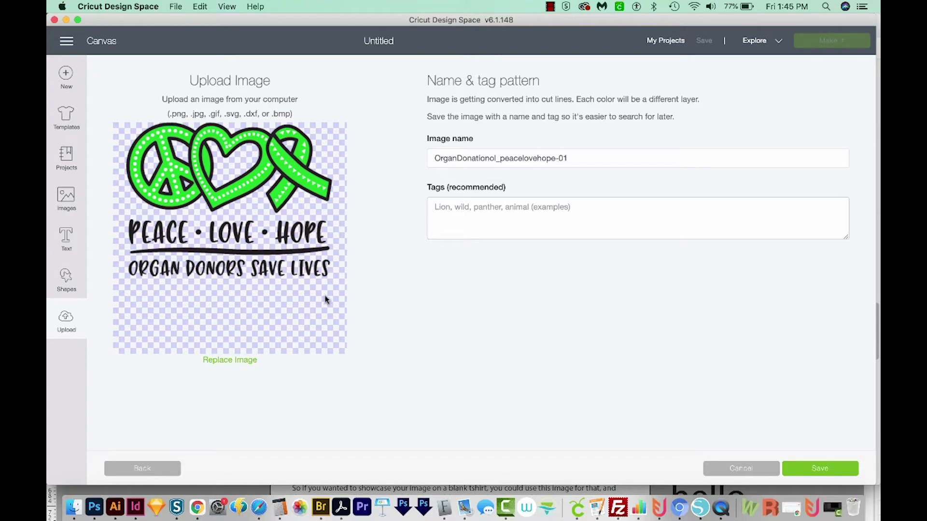
click(826, 471)
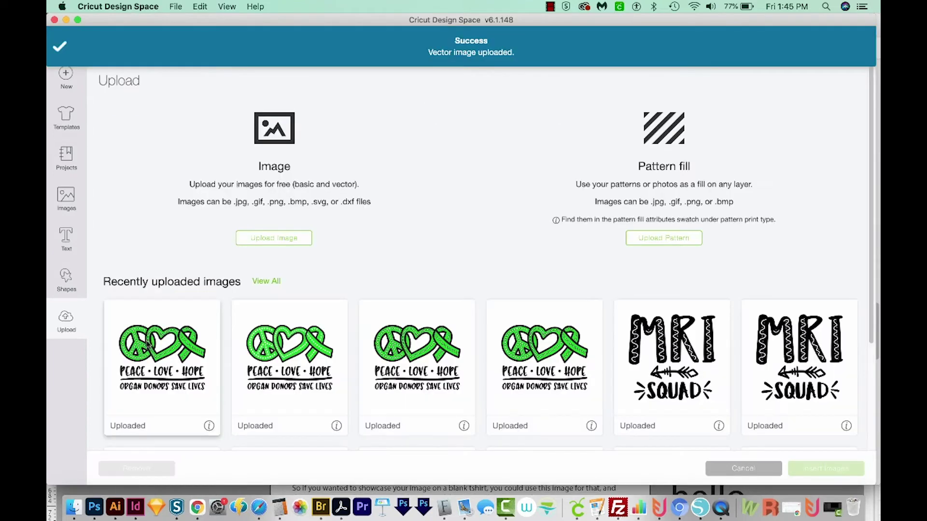
click(149, 345)
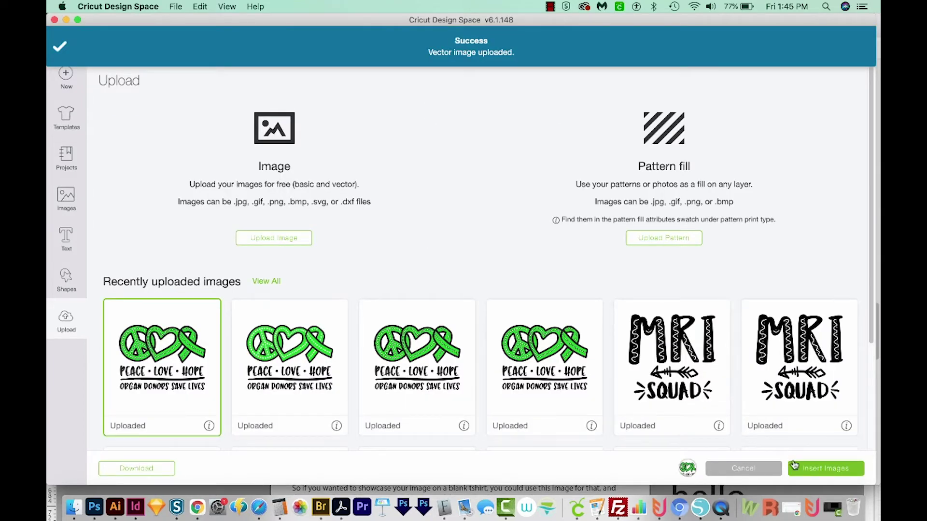
click(811, 472)
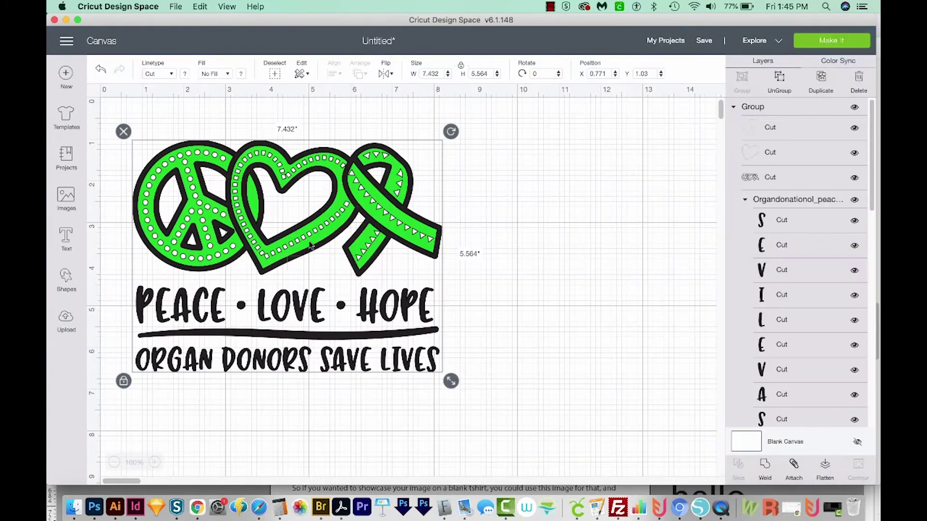
- Move the organ donor design to the top-left and enlarge it to about 12.107 × 9.064 in
mouse_move(316, 246)
mouse_down()
mouse_move(303, 227)
mouse_move(317, 230)
mouse_up()
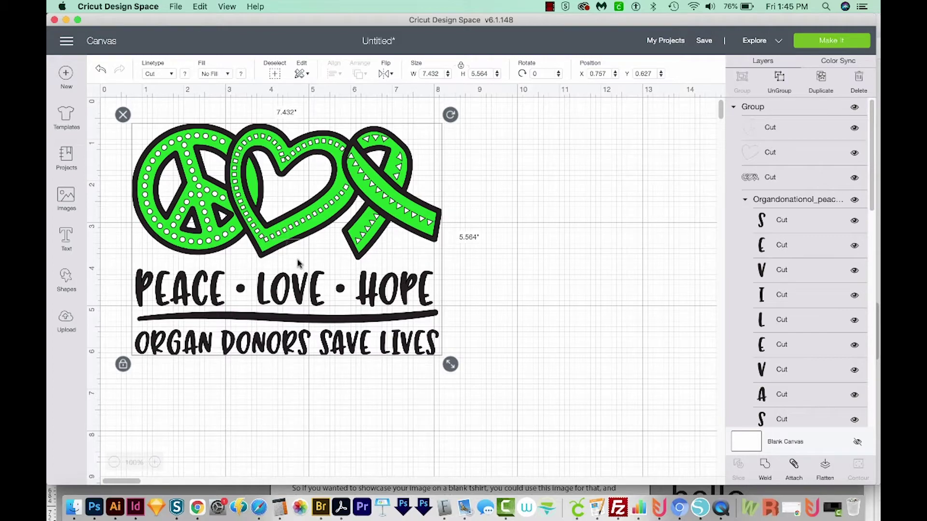
mouse_move(451, 364)
mouse_down()
mouse_move(461, 392)
mouse_move(611, 483)
mouse_move(655, 483)
mouse_up()
drag(612, 516, 596, 503)
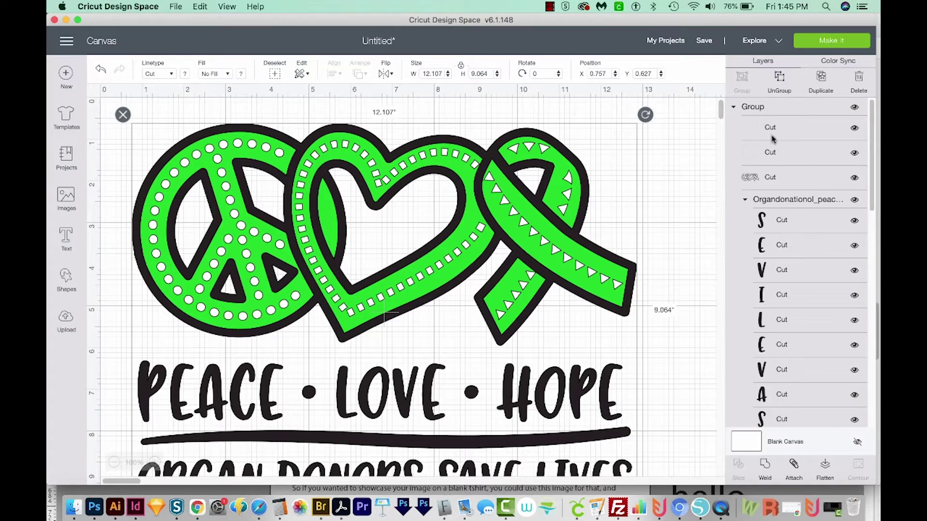
scroll(821, 203, down, 3)
scroll(850, 215, down, 8)
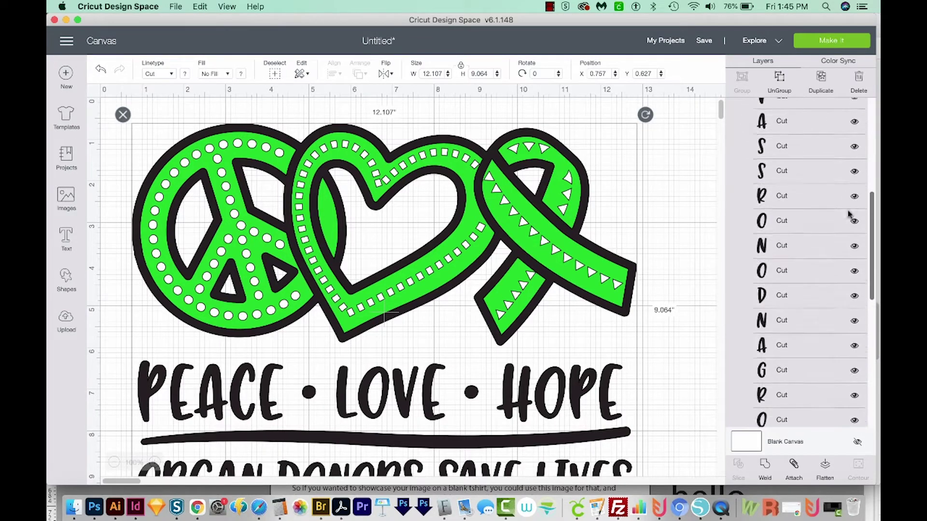
scroll(849, 217, down, 5)
scroll(851, 251, down, 5)
scroll(852, 285, down, 5)
scroll(855, 299, down, 3)
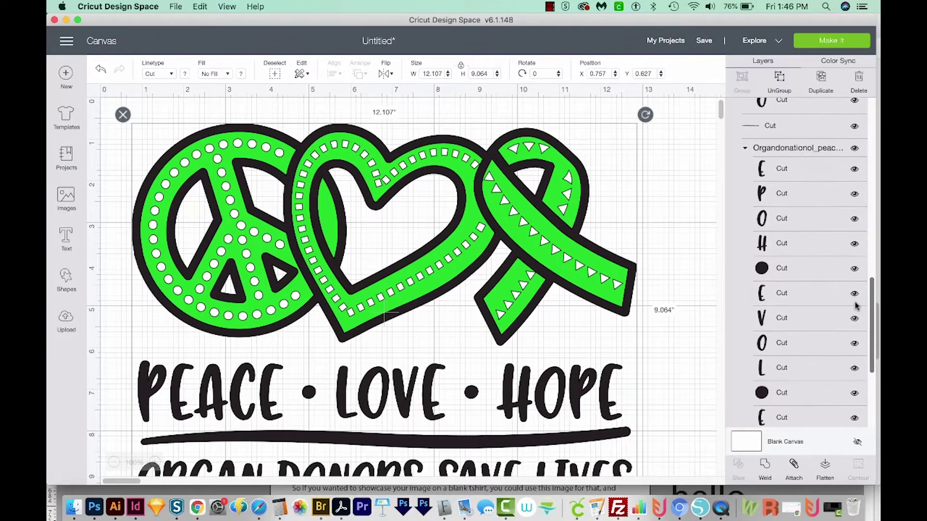
drag(513, 212, 514, 212)
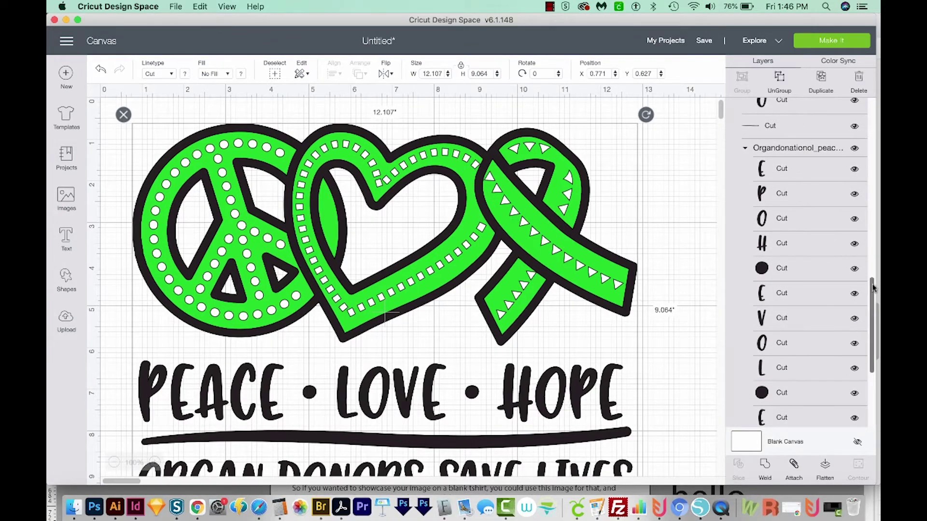
drag(873, 289, 873, 338)
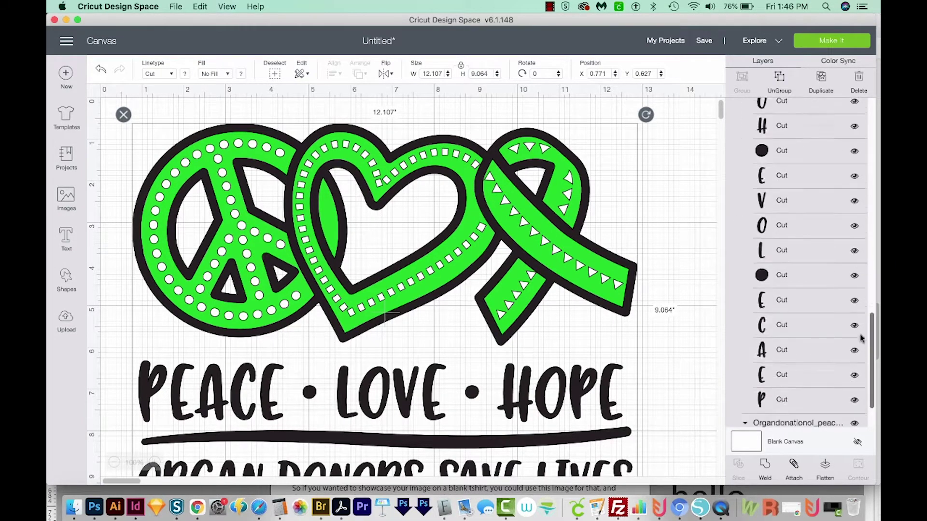
click(790, 415)
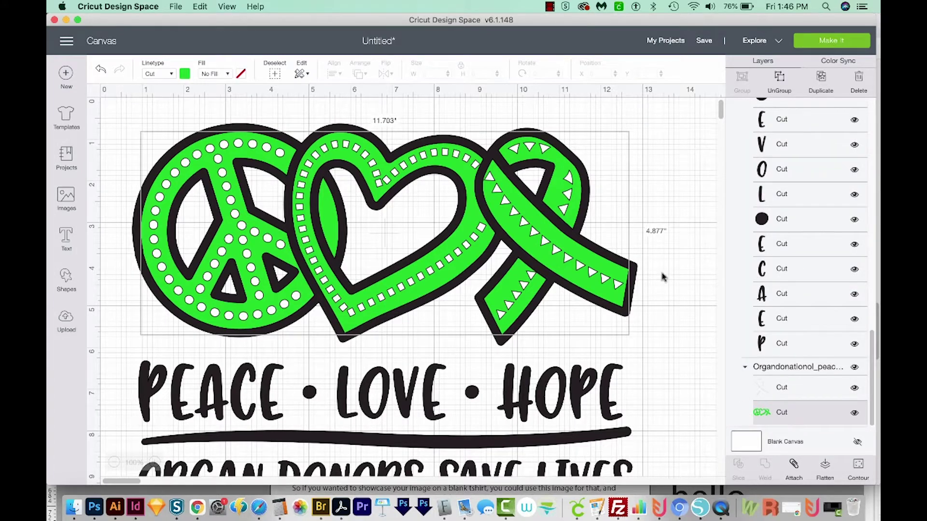
click(790, 394)
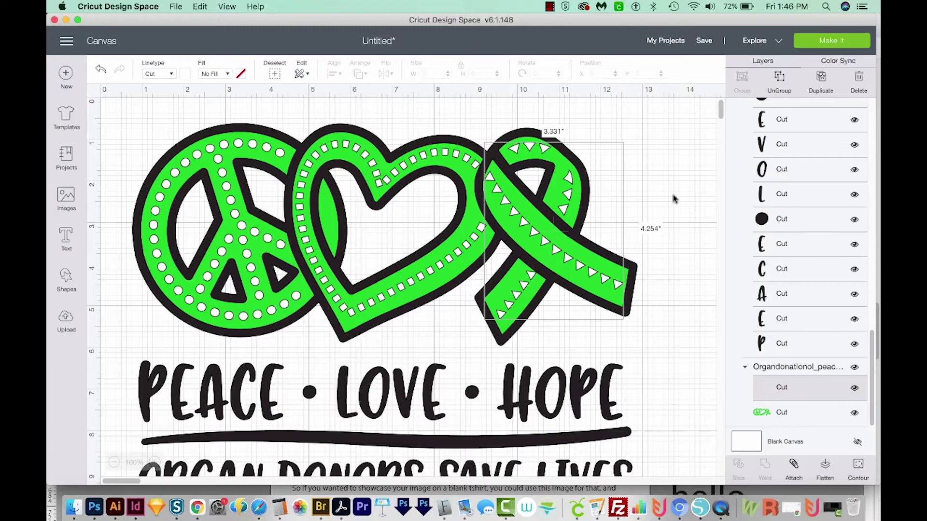
- Ungroup the organ donor artwork into its separate layers
click(595, 229)
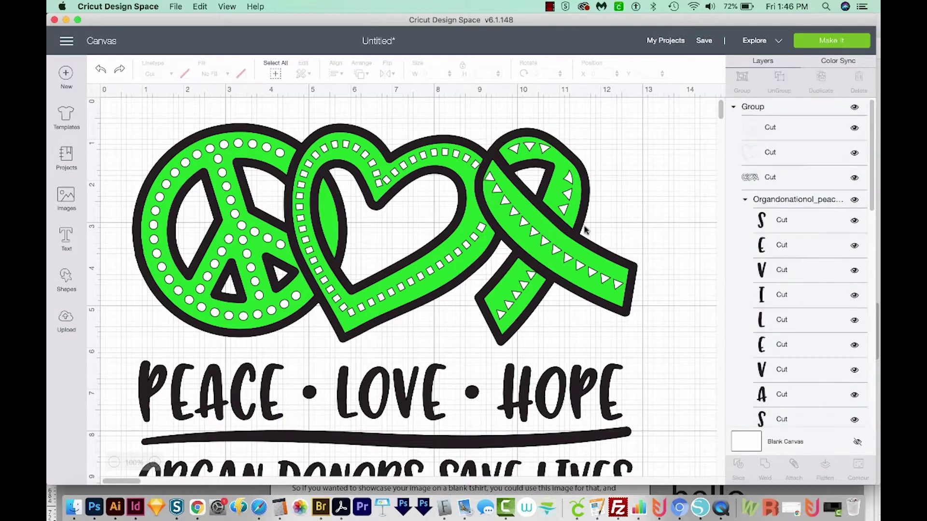
click(556, 240)
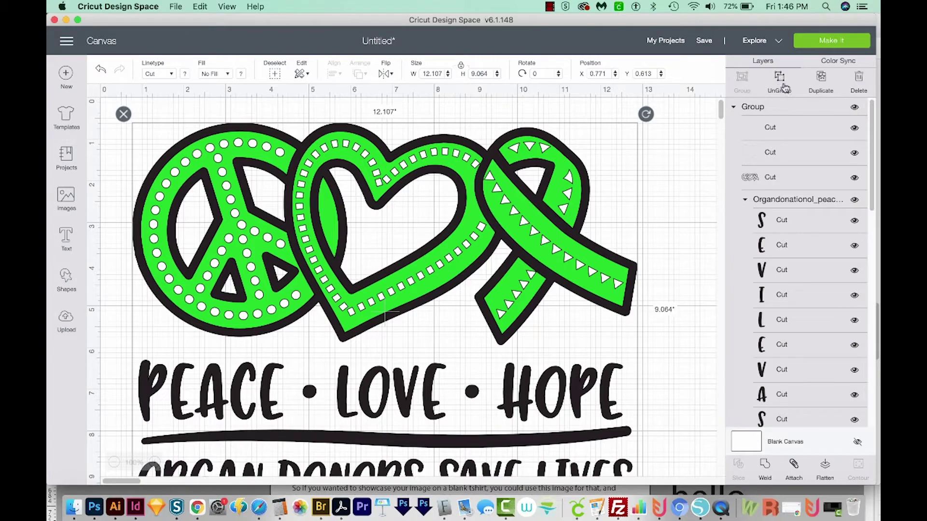
click(779, 78)
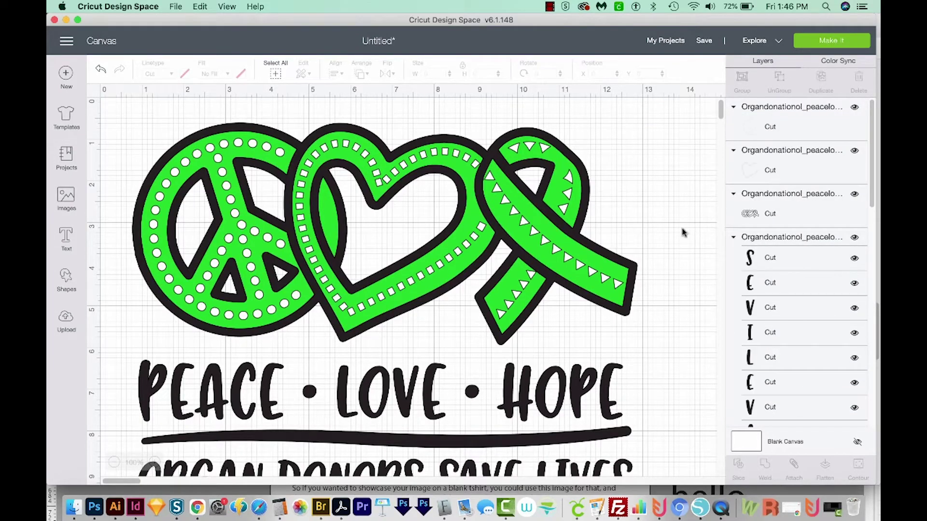
- Line the green fill layer back up with the black outlines
mouse_move(518, 216)
mouse_down()
mouse_move(532, 230)
mouse_move(518, 215)
mouse_up()
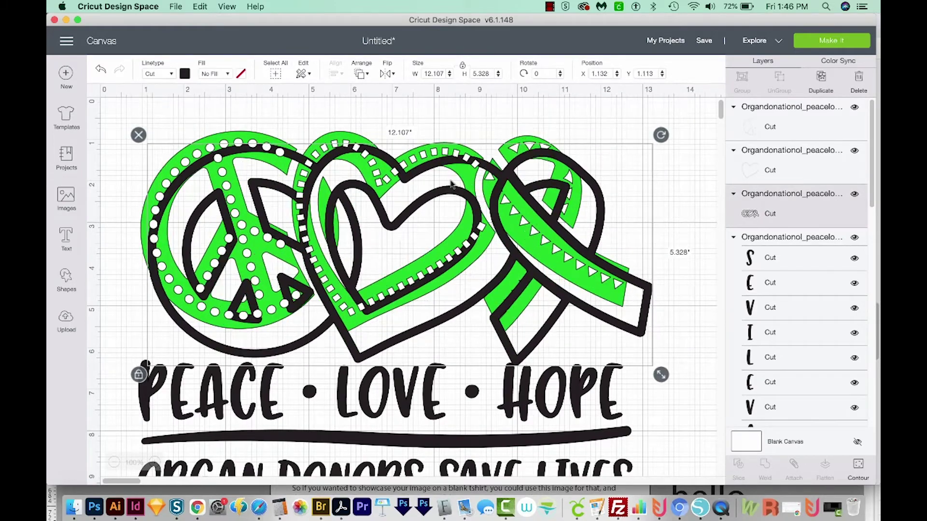
click(338, 127)
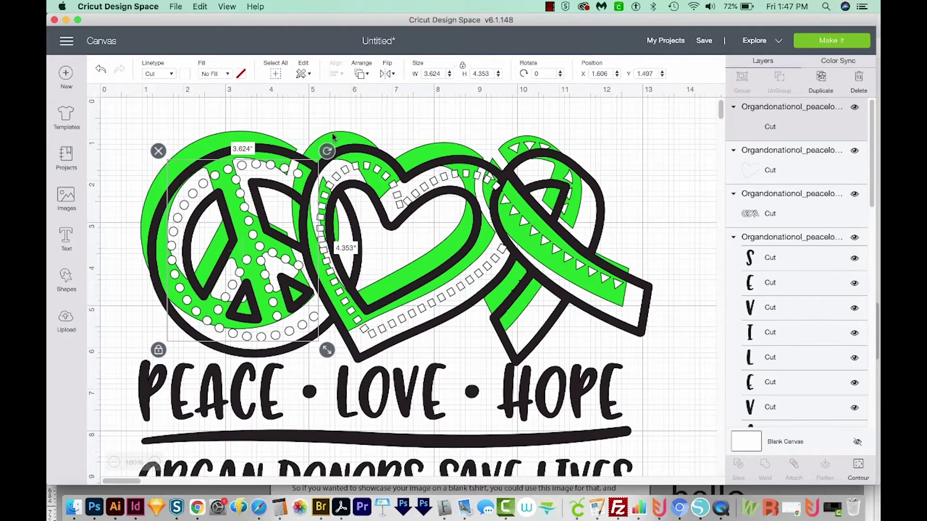
drag(333, 138, 351, 159)
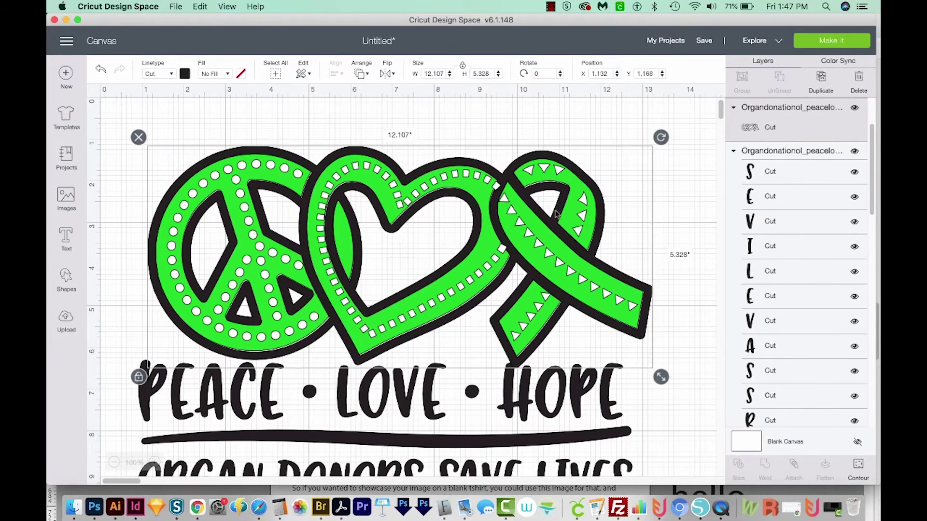
key(ctrl+a)
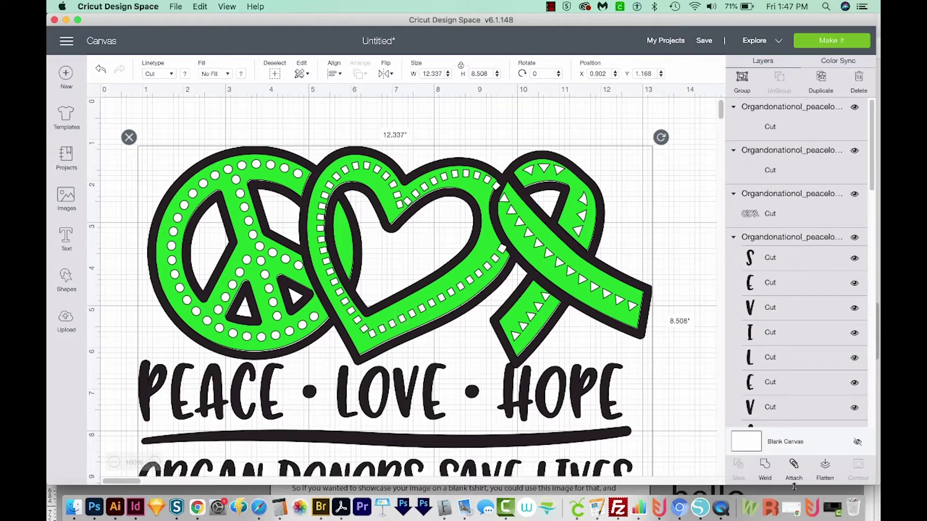
- Flatten all layers into a single Cut | Print layer and move it up
click(825, 468)
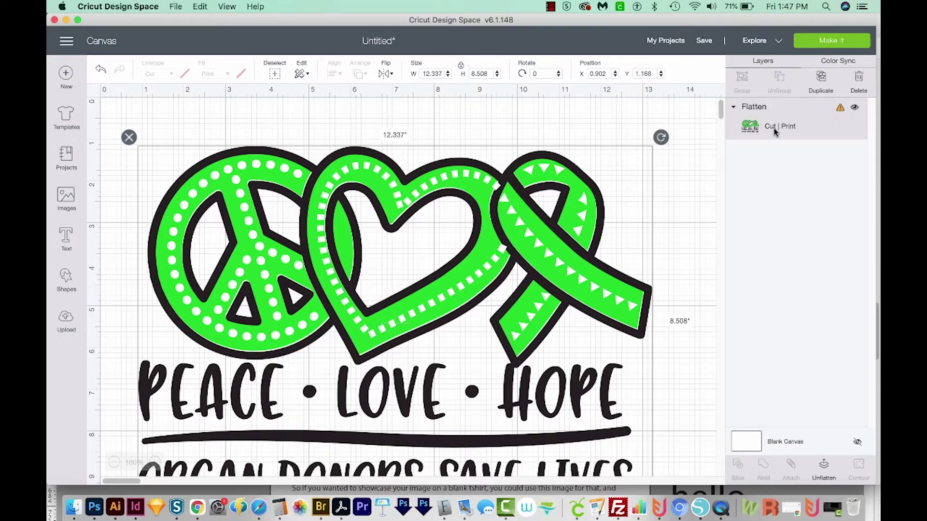
scroll(794, 138, down, 1)
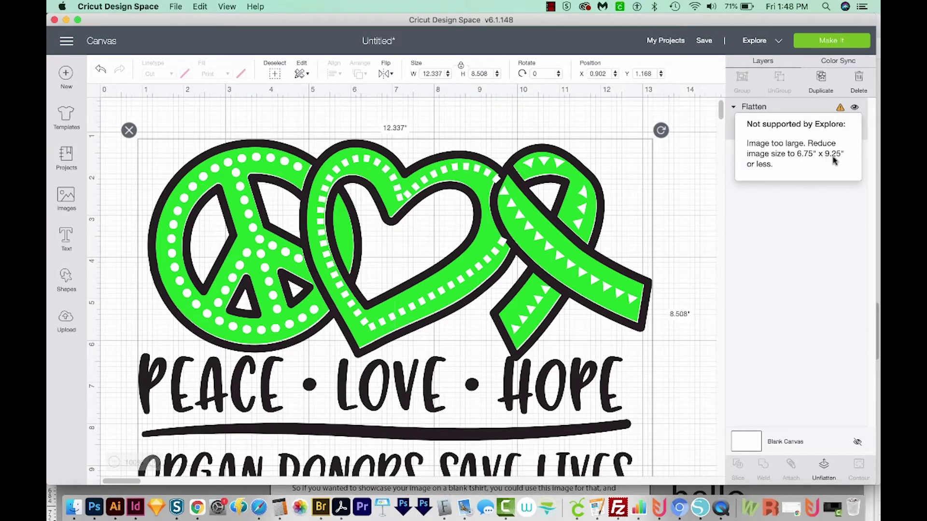
drag(567, 308, 574, 259)
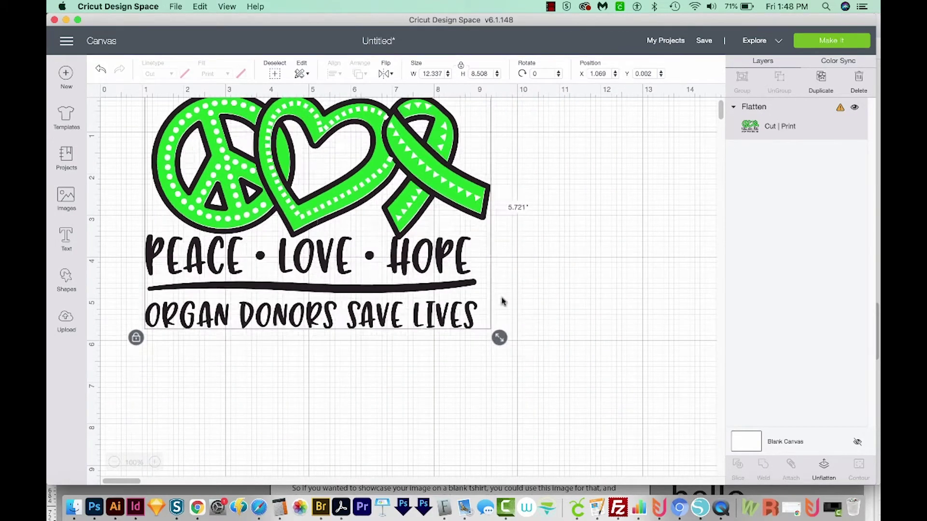
- Resize the flattened design to about 8.4 × 5.8 in, reposition it, then switch to Finder
drag(661, 447, 455, 381)
drag(396, 208, 408, 172)
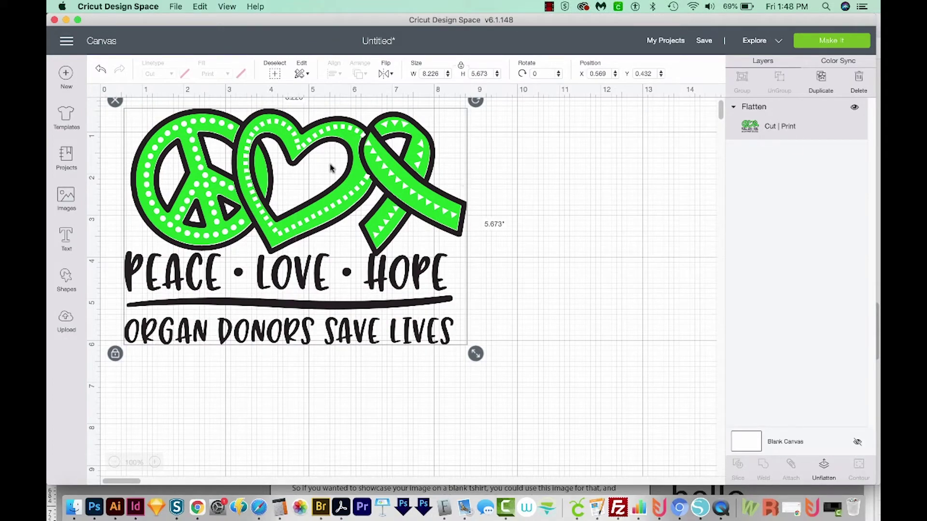
drag(476, 353, 484, 361)
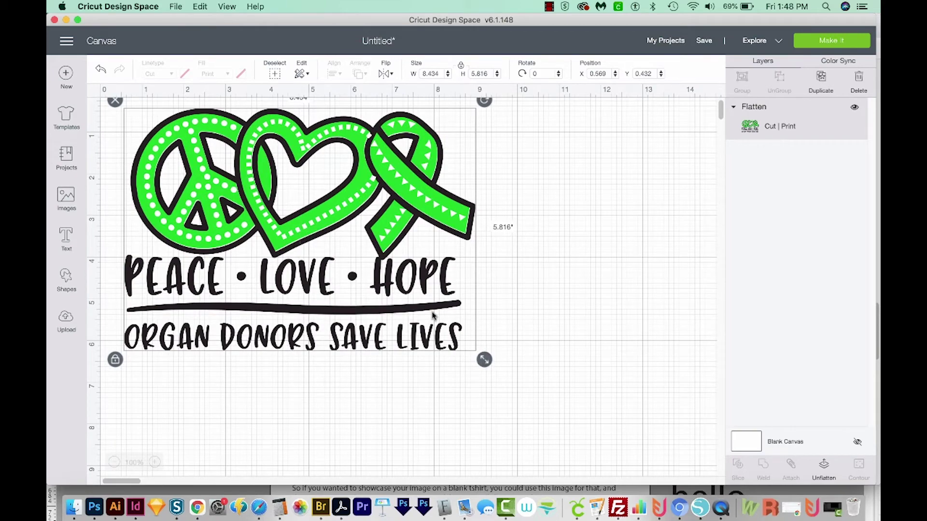
drag(338, 223, 353, 218)
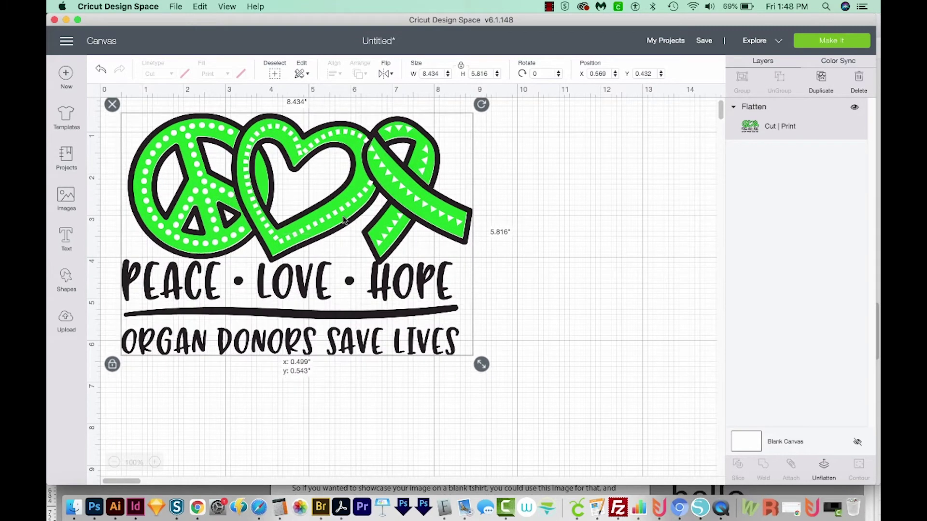
drag(344, 220, 344, 222)
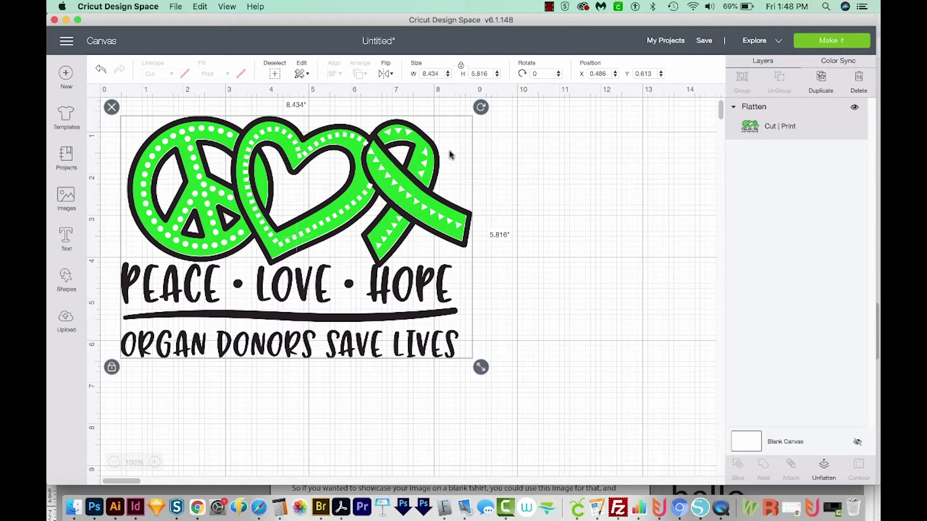
key(super+Tab)
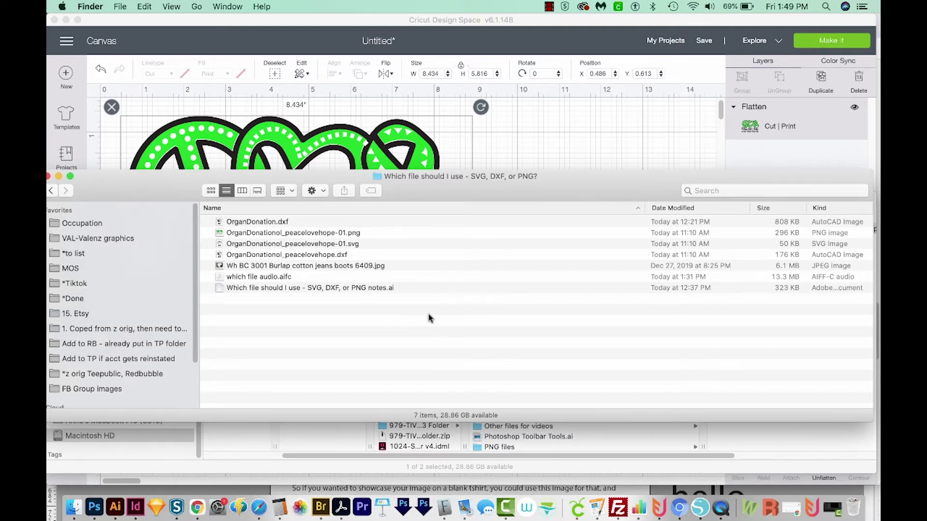
- Open OrganDonation.dxf in Silhouette Studio
click(701, 515)
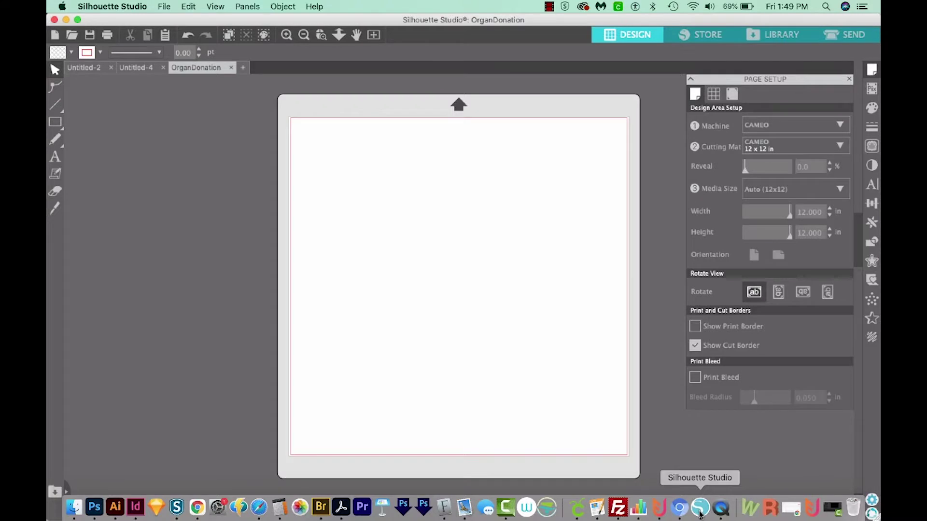
click(71, 36)
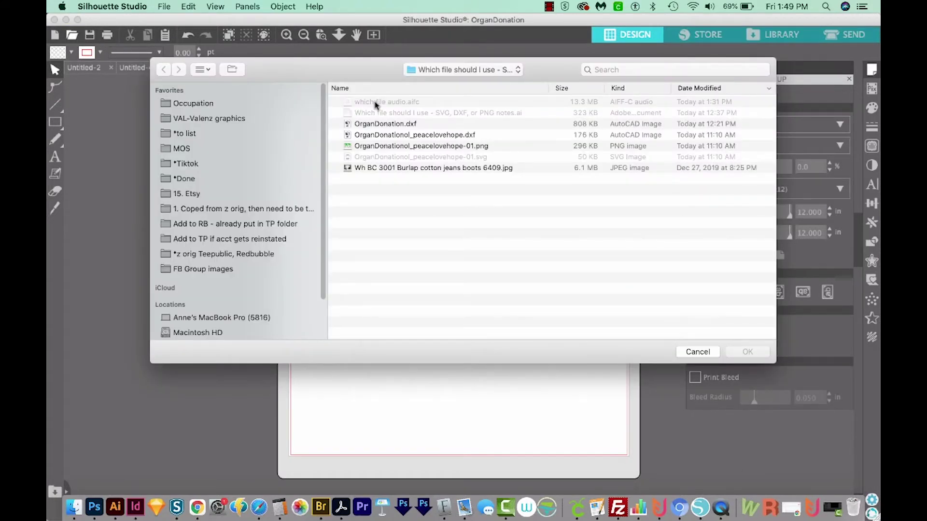
click(386, 124)
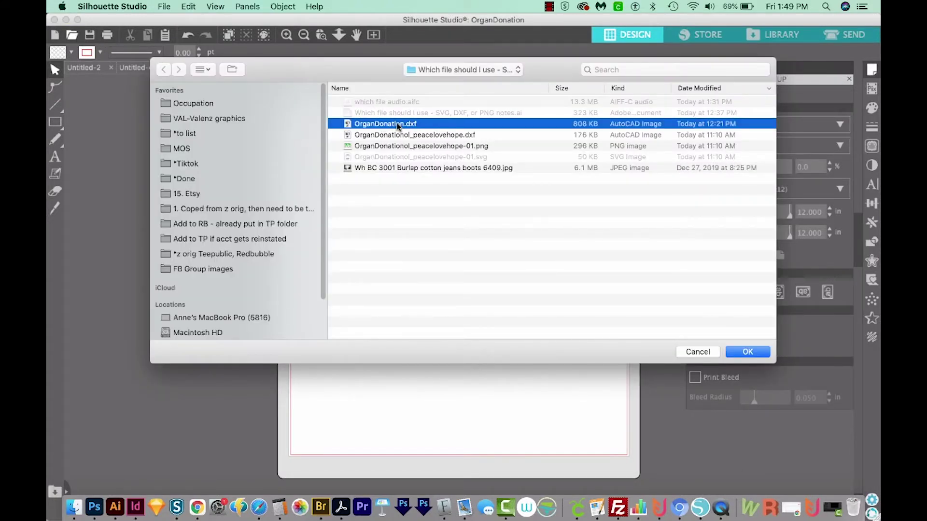
click(765, 352)
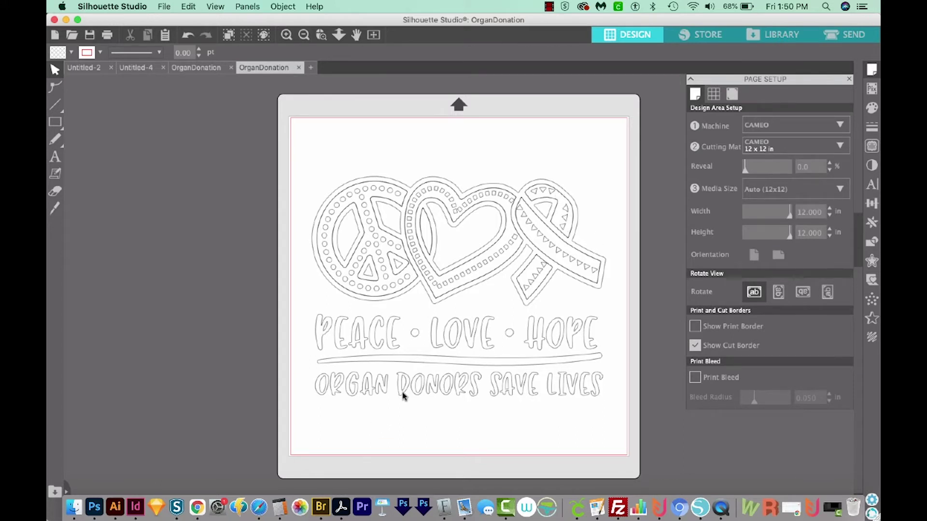
- Select the whole DXF design, resize it to about 9.45 × 7.02 in, then switch to Finder
mouse_move(616, 143)
mouse_down()
mouse_move(392, 363)
mouse_move(290, 412)
mouse_up()
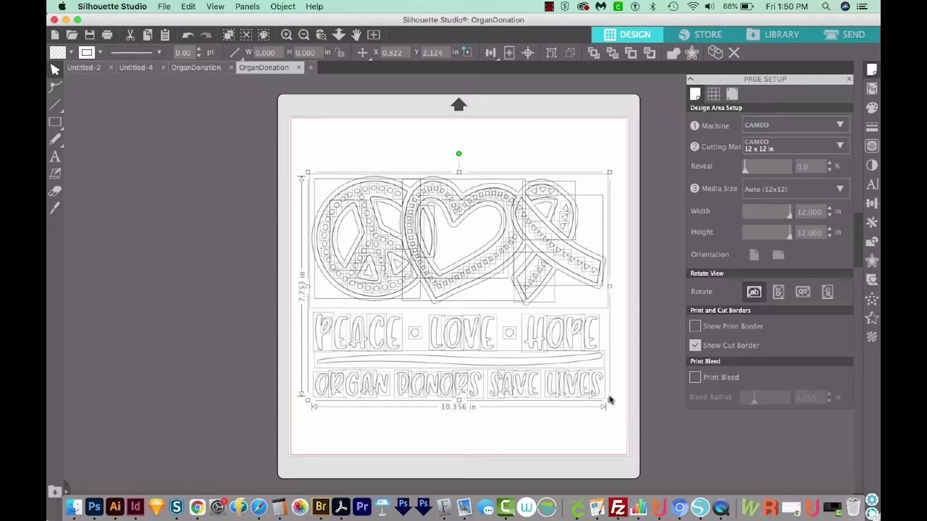
mouse_move(610, 401)
mouse_down()
mouse_move(631, 415)
mouse_move(592, 375)
mouse_up()
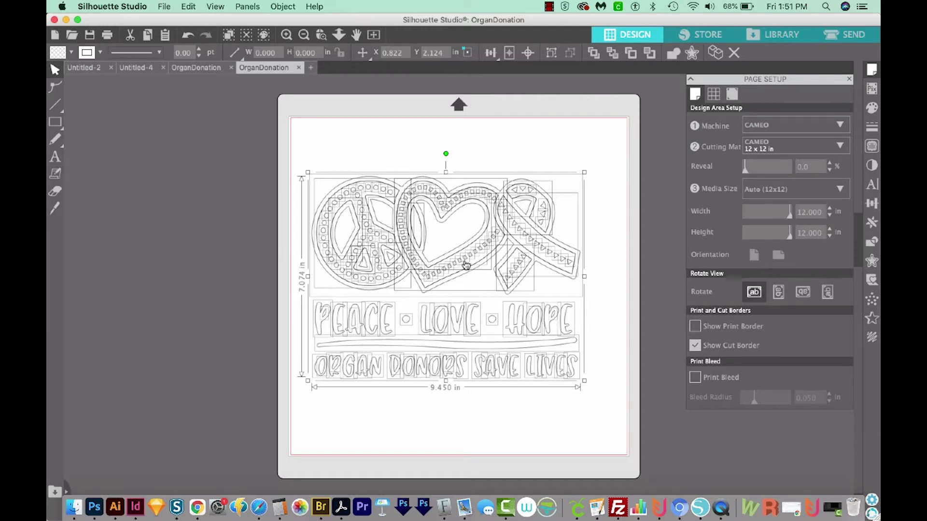
key(super+Tab)
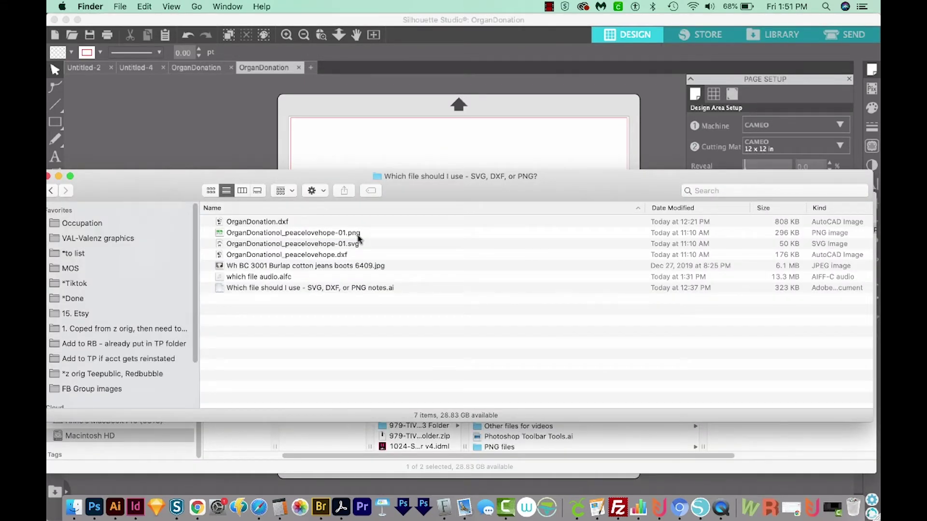
- Quick Look the peace-love-hope PNG in Finder, then return to Cricut Design Space
click(359, 235)
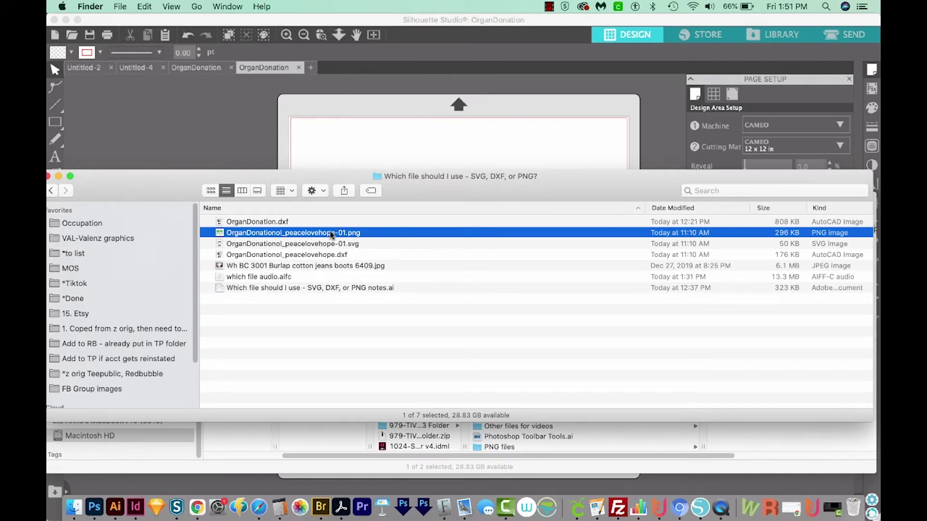
key(space)
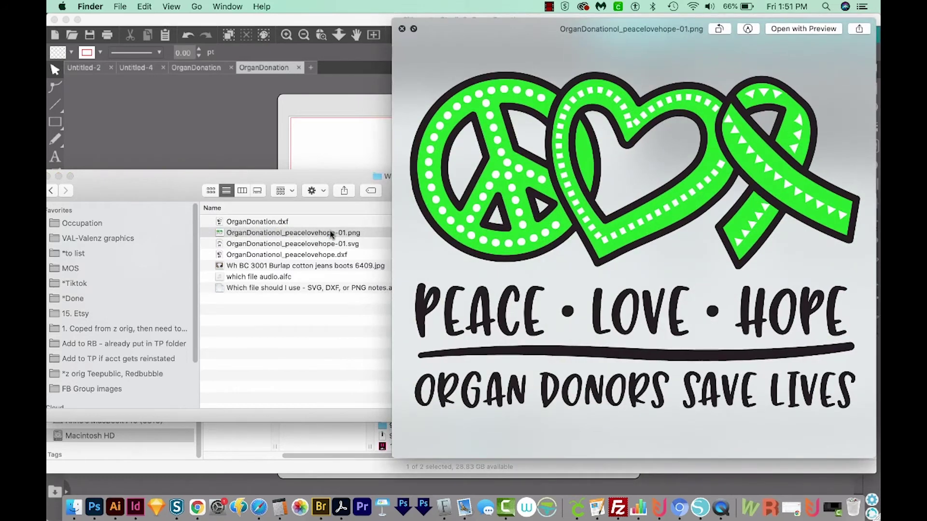
key(space)
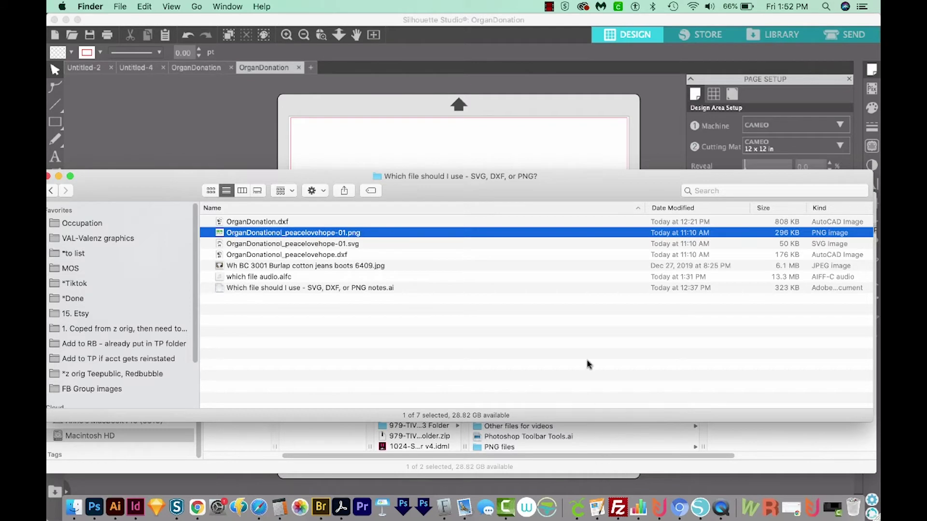
click(578, 508)
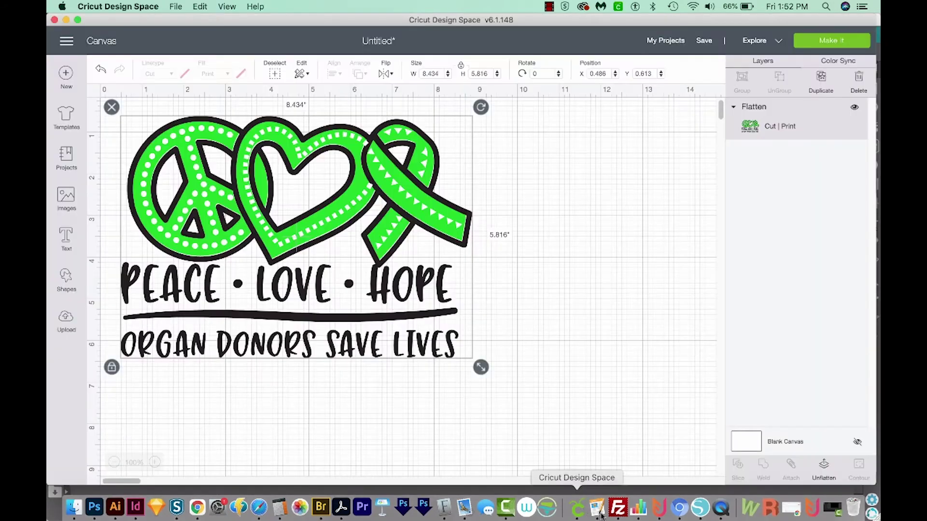
- Delete the flattened design and load the peace-love-hope PNG into the image upload screen
key(Delete)
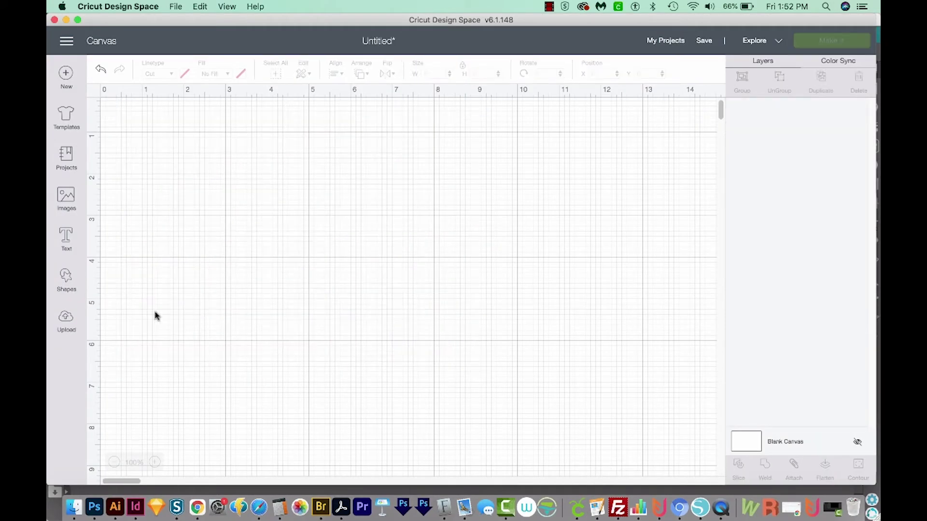
click(66, 320)
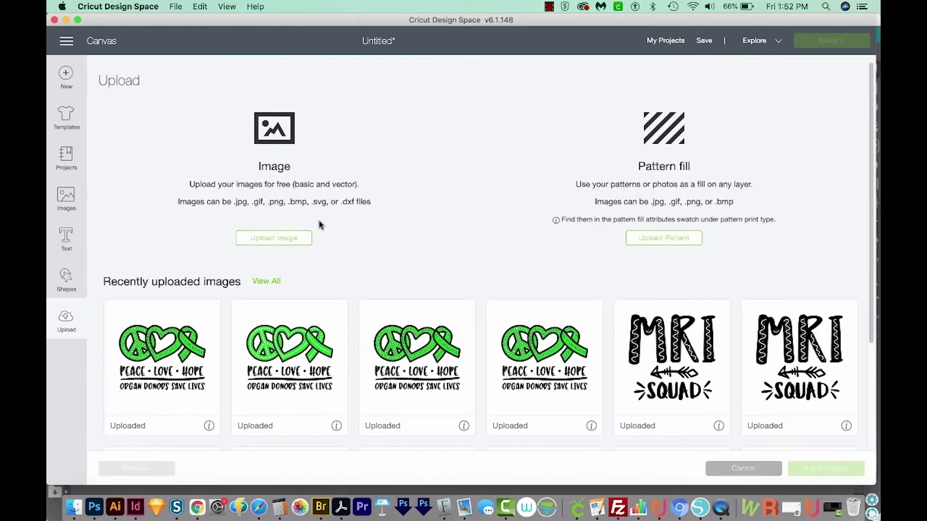
click(270, 244)
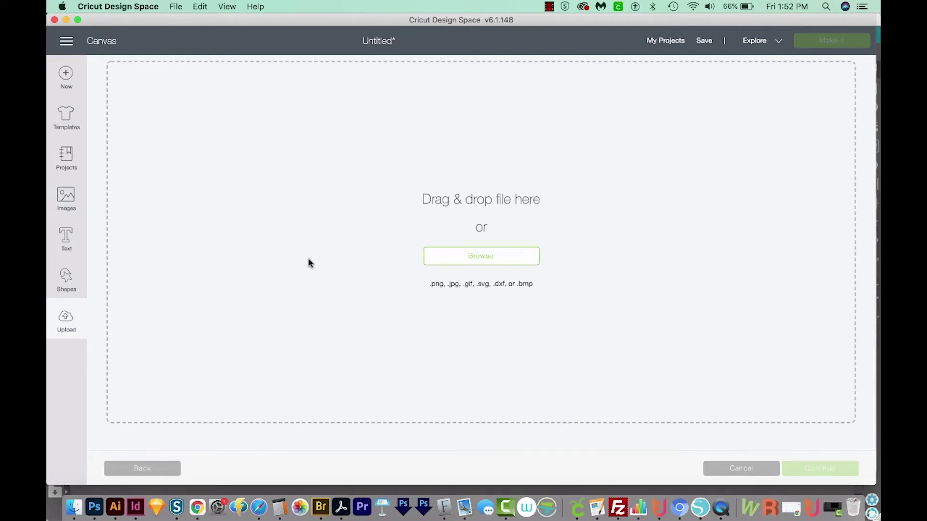
click(477, 256)
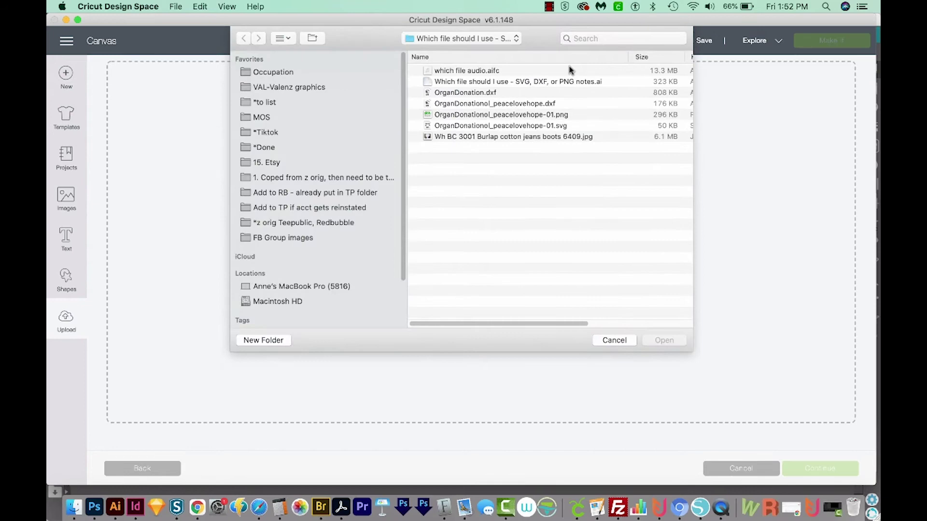
click(567, 117)
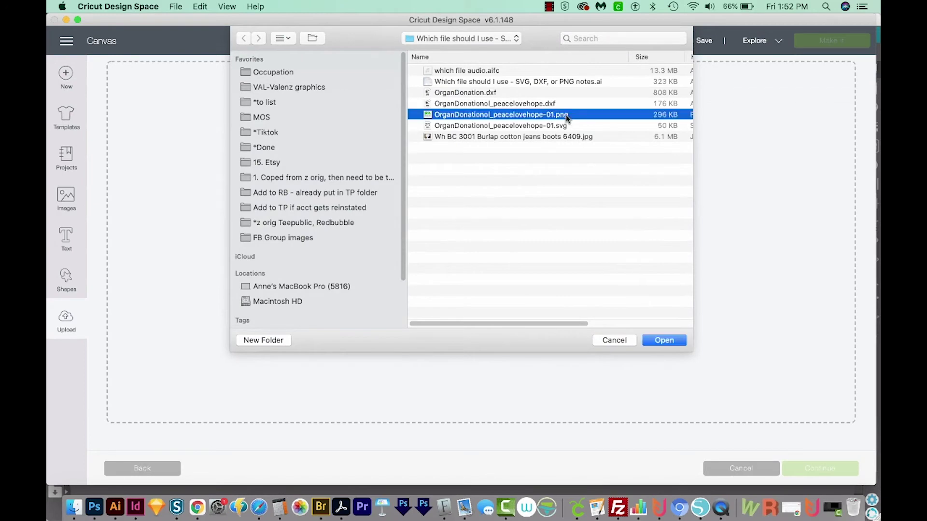
click(663, 341)
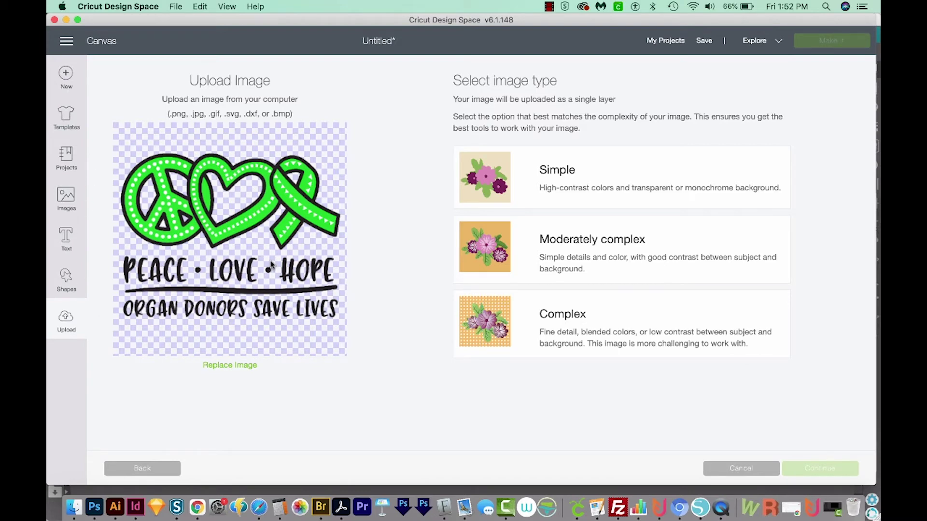
- Mark the PNG as Complex, preview its cut, then go back to image type
click(548, 323)
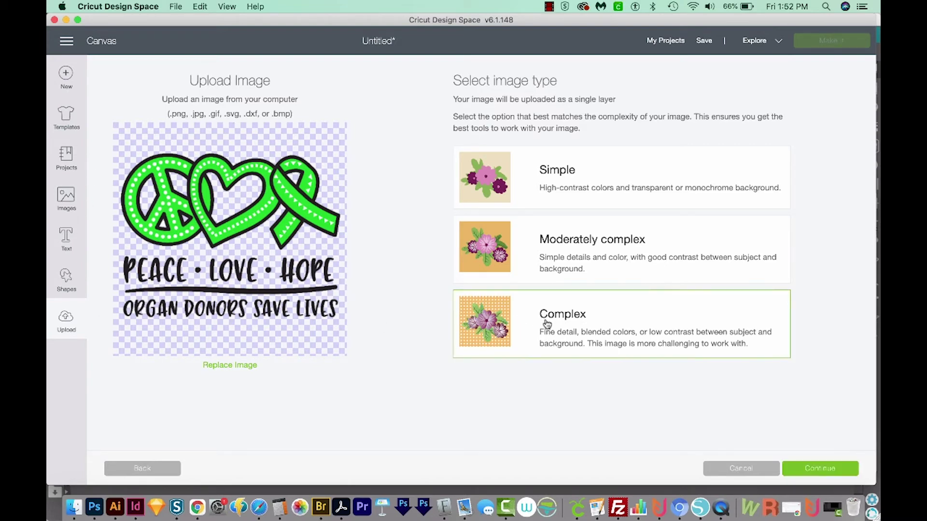
click(827, 469)
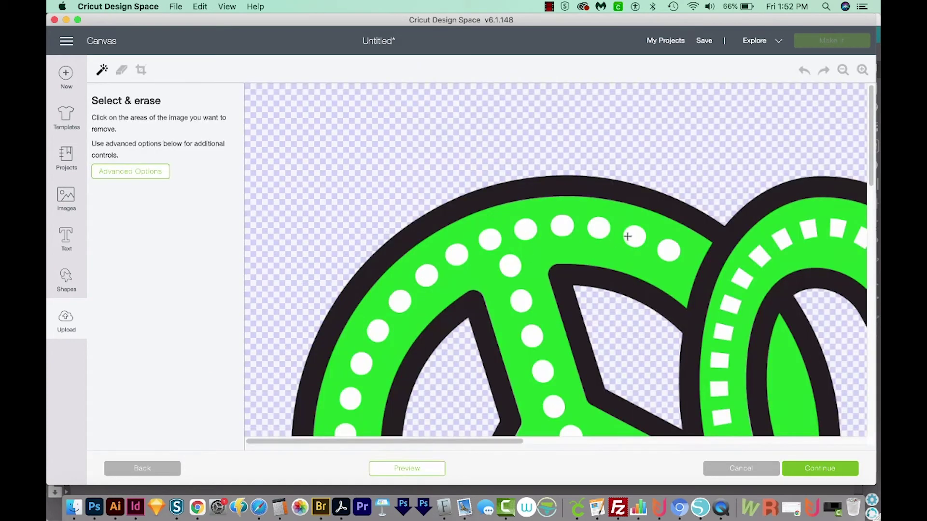
click(843, 70)
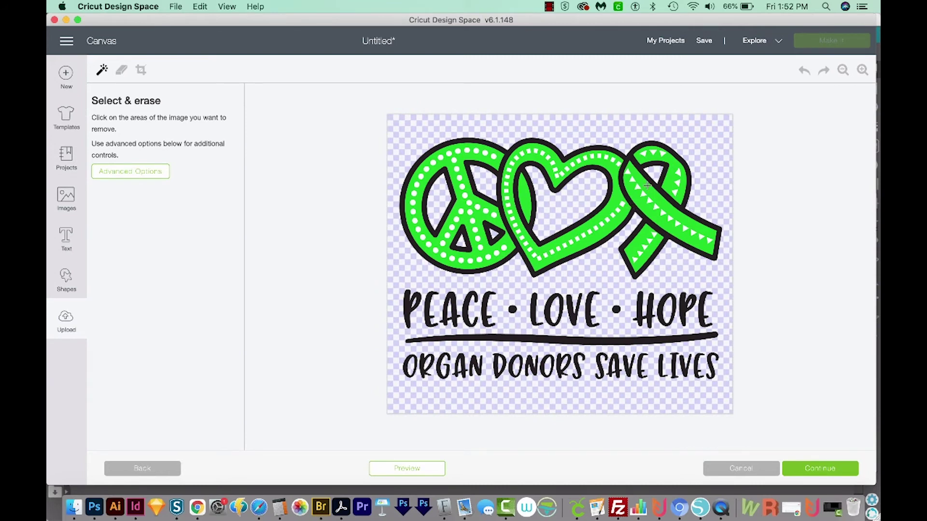
click(396, 471)
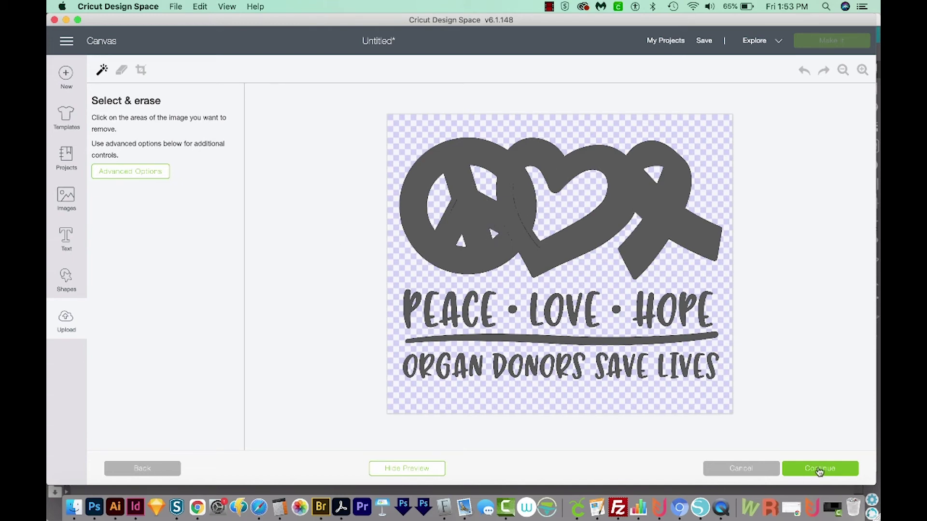
click(772, 469)
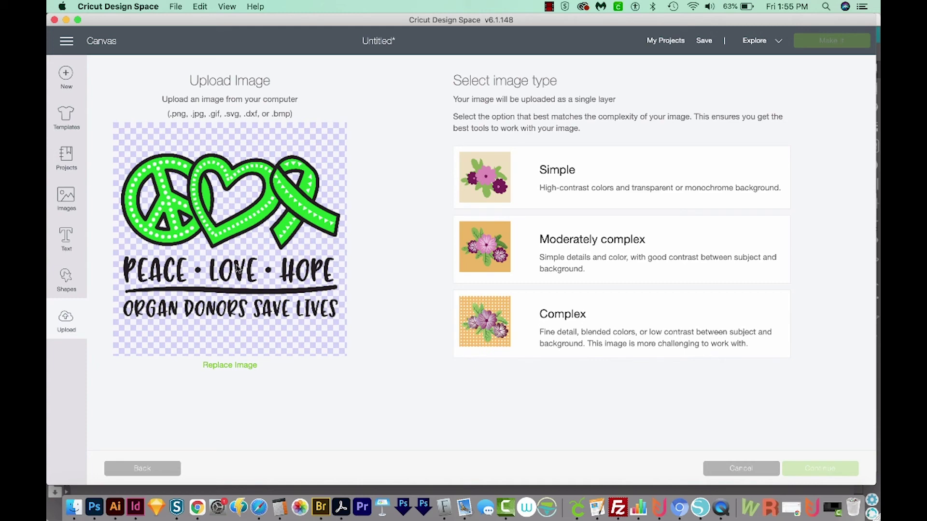
- Bring the Finder folder of organ donation PNG, SVG and DXF files to the front
click(73, 507)
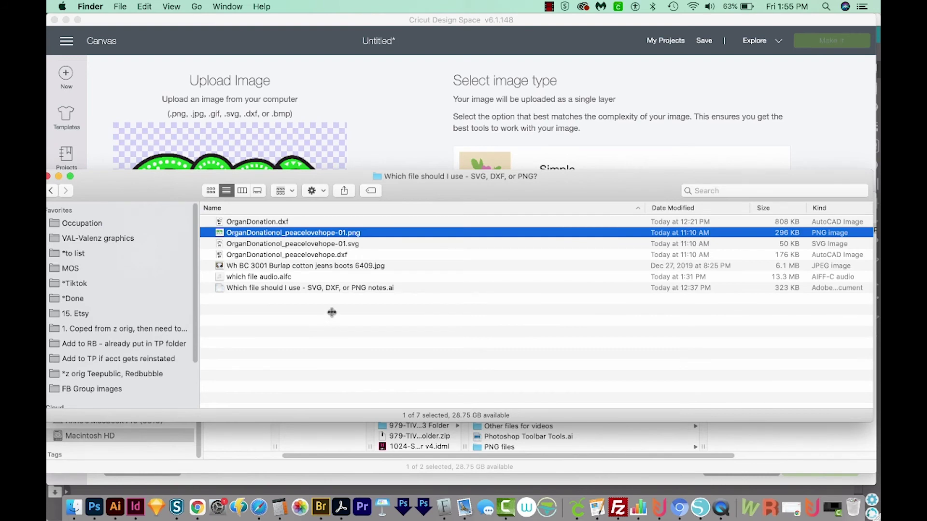
- Preview the burlap t-shirt mockup photo, open it in Photoshop, and drag the PNG toward it
click(289, 267)
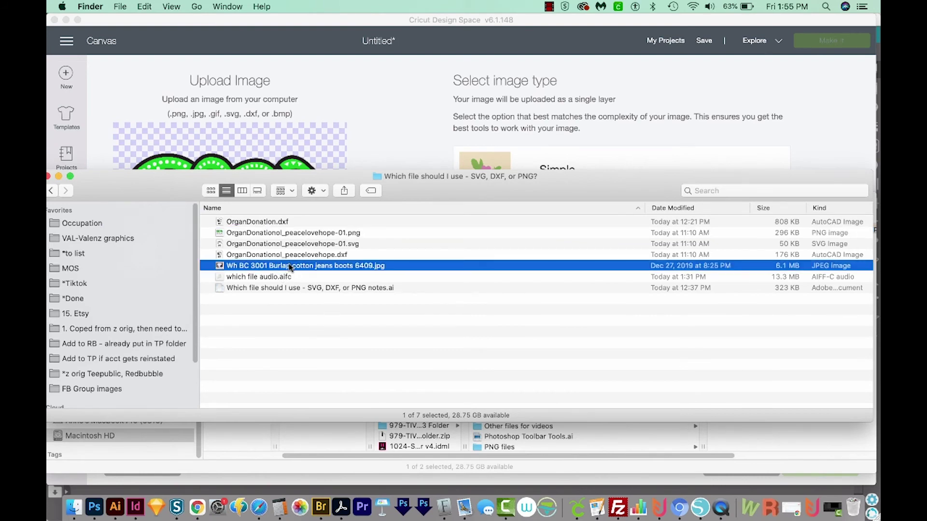
key(space)
key(space)
drag(219, 268, 95, 507)
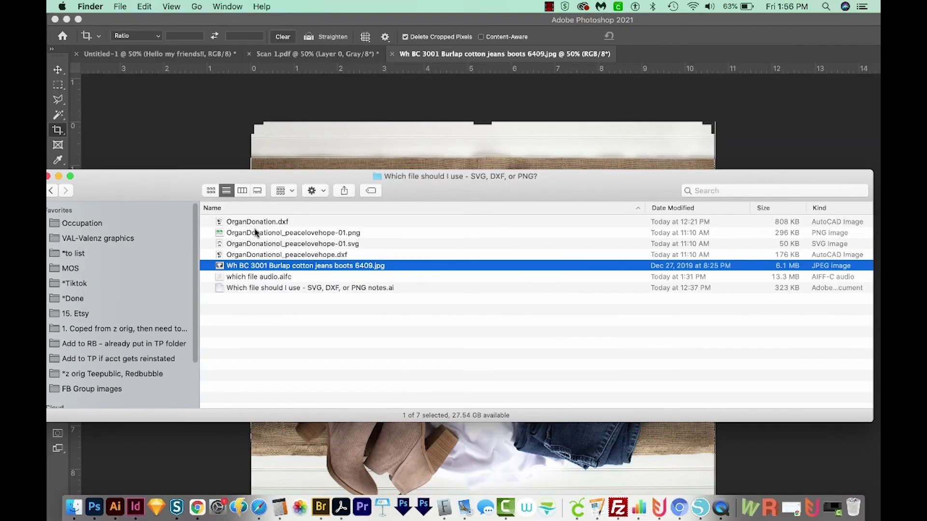
drag(255, 233, 340, 177)
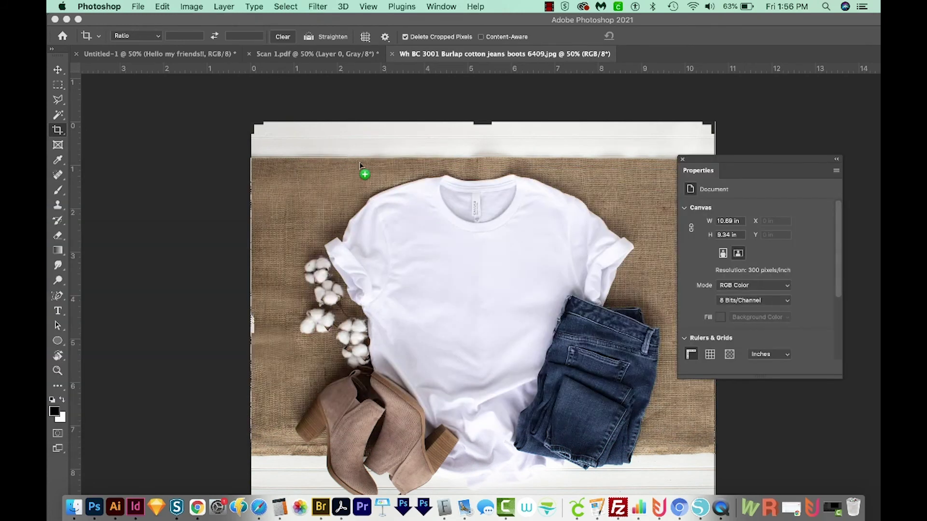
- Place the Peace Love Hope PNG on the shirt chest, scaled to about 36% and slightly tilted
drag(340, 178, 456, 264)
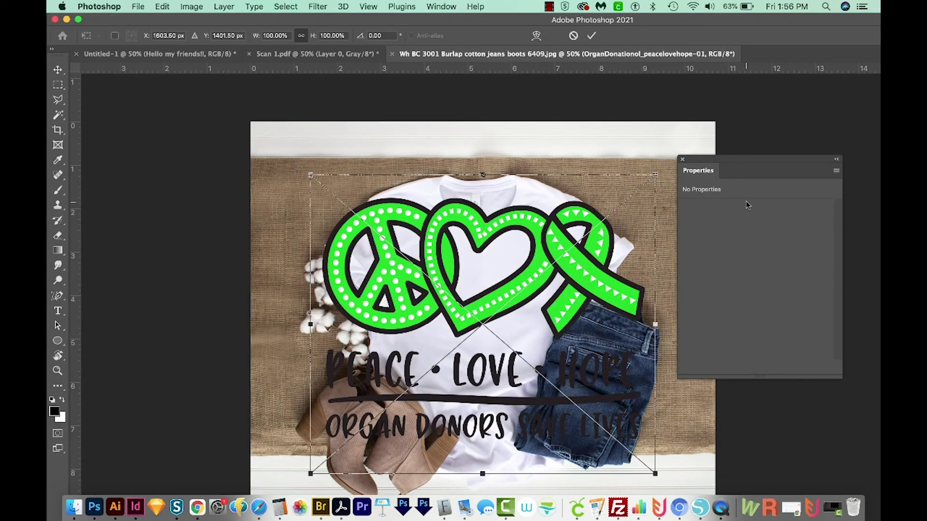
drag(655, 175, 436, 366)
mouse_move(378, 393)
mouse_down()
mouse_move(483, 309)
mouse_move(477, 299)
mouse_up()
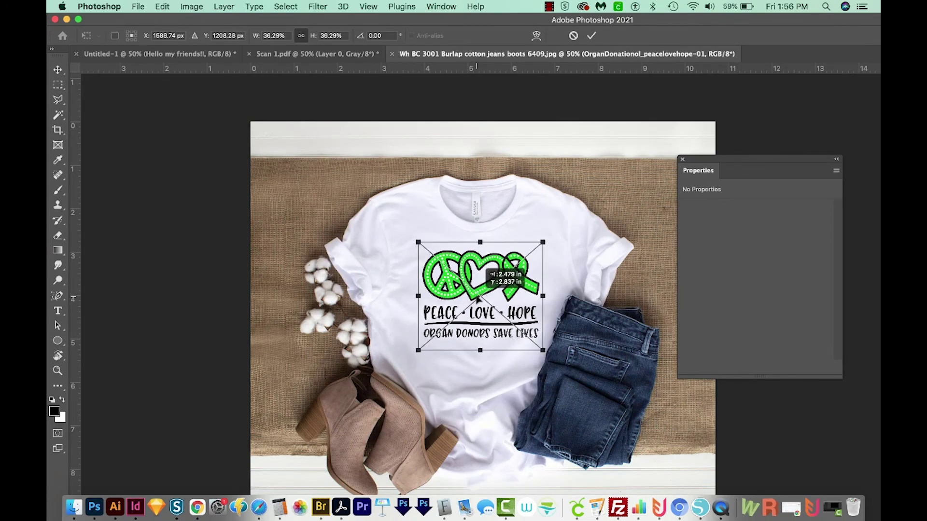
drag(566, 237, 563, 249)
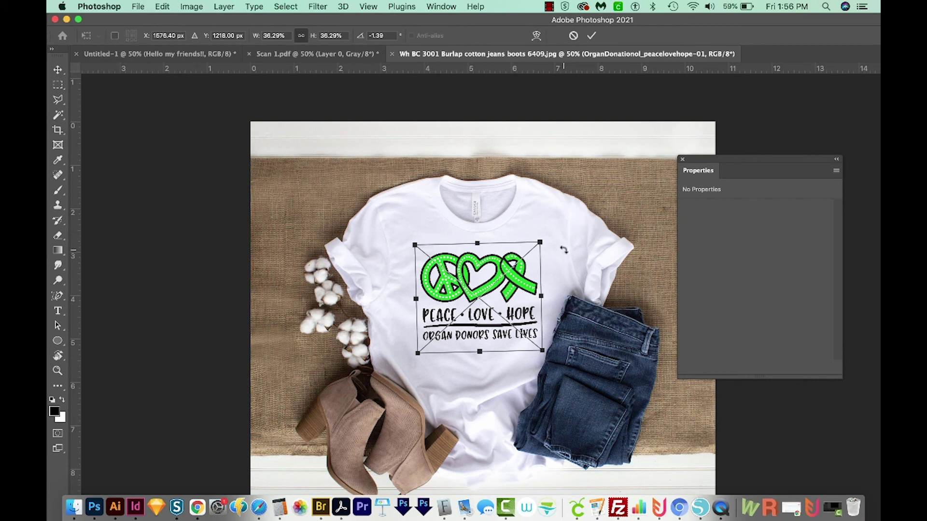
key(Return)
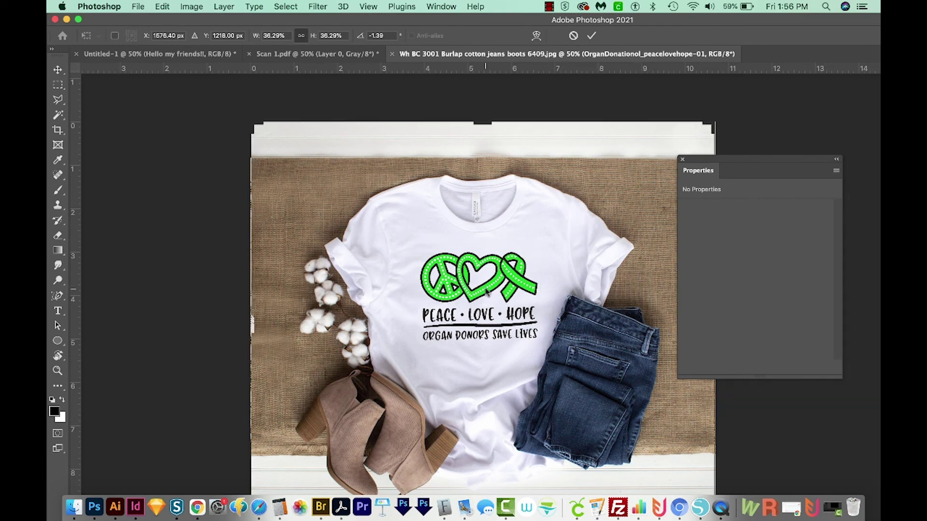
key(c)
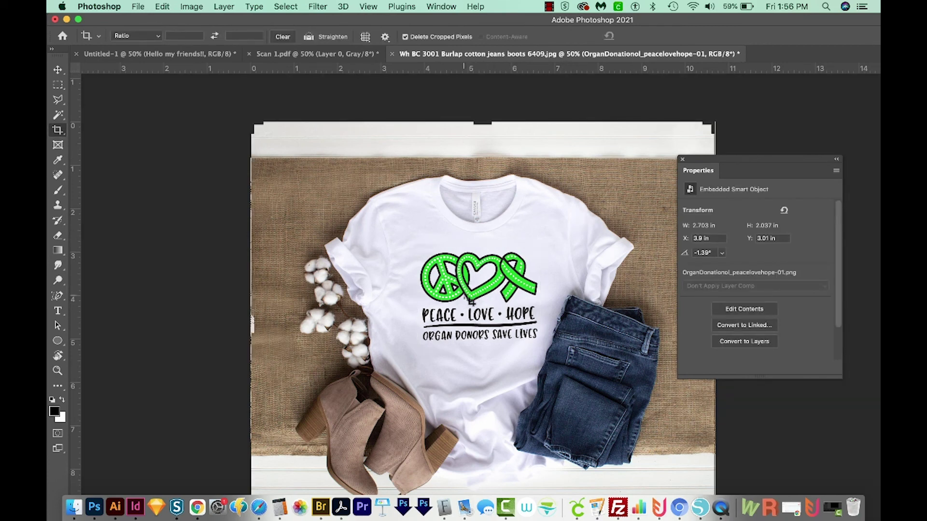